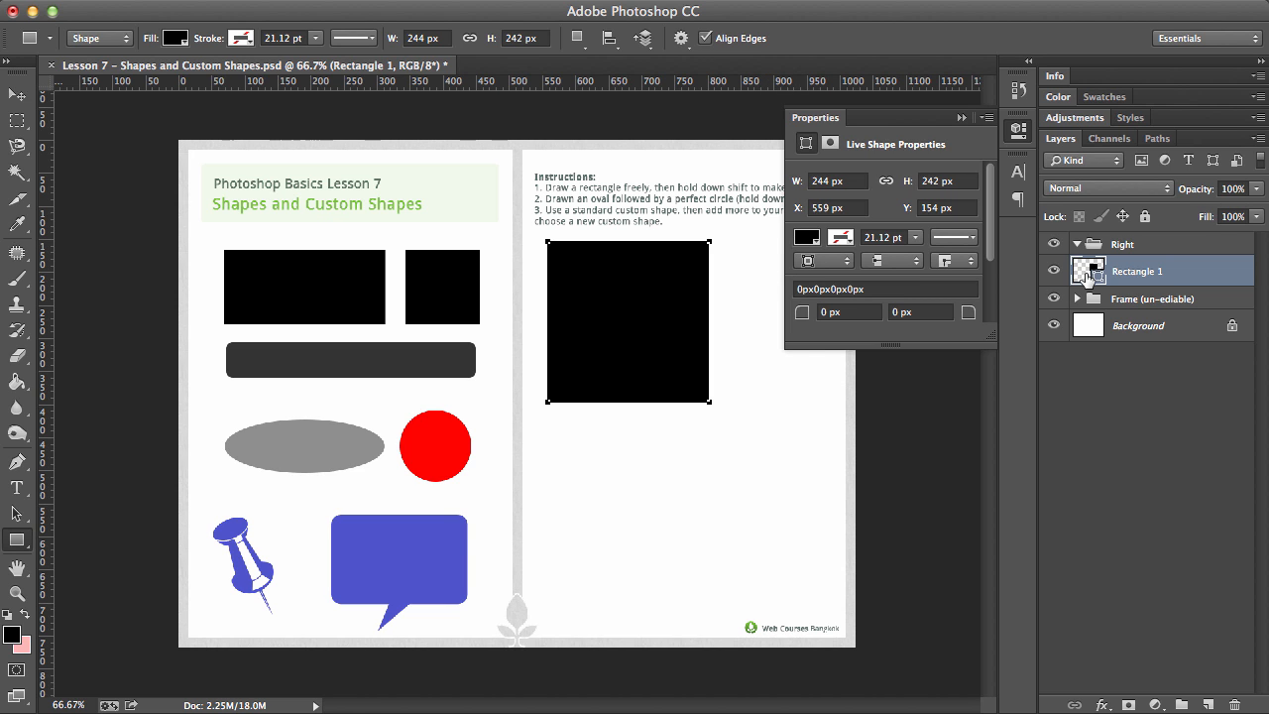
Check the black rectangle's fill colour and examine the sharpness of its lower-right corner close up
double_click(1088, 273)
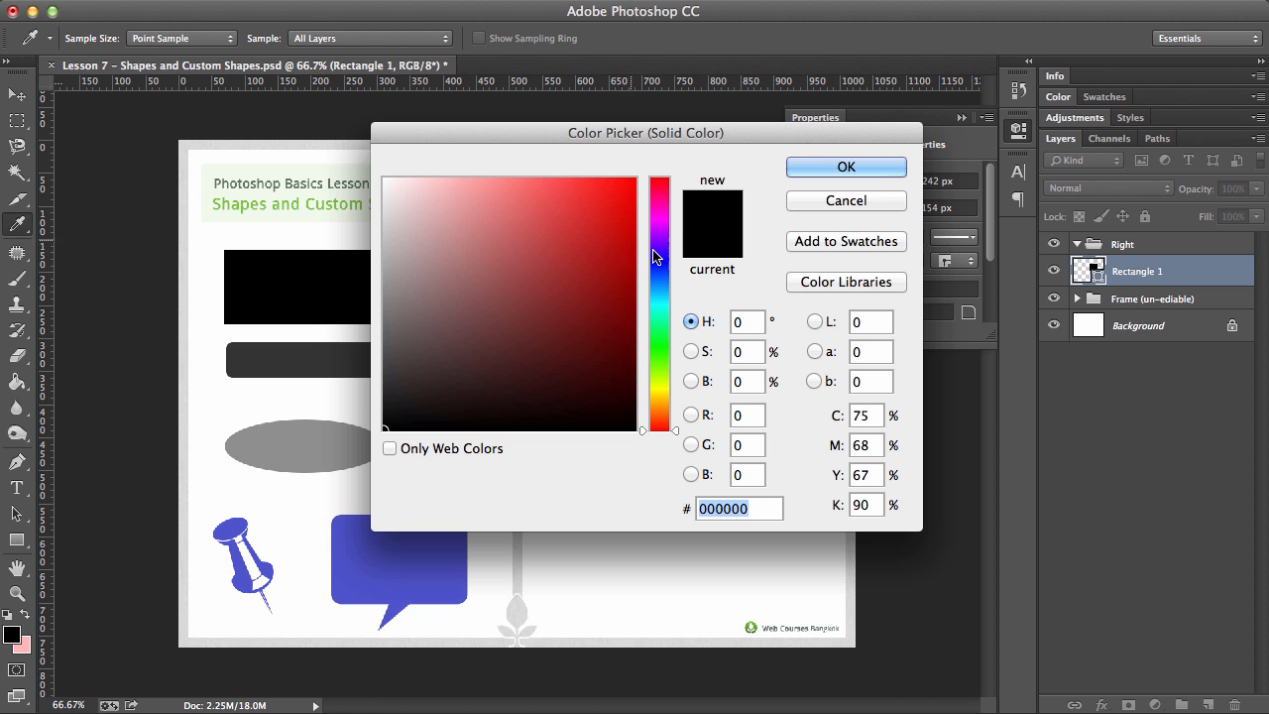
left_click(832, 166)
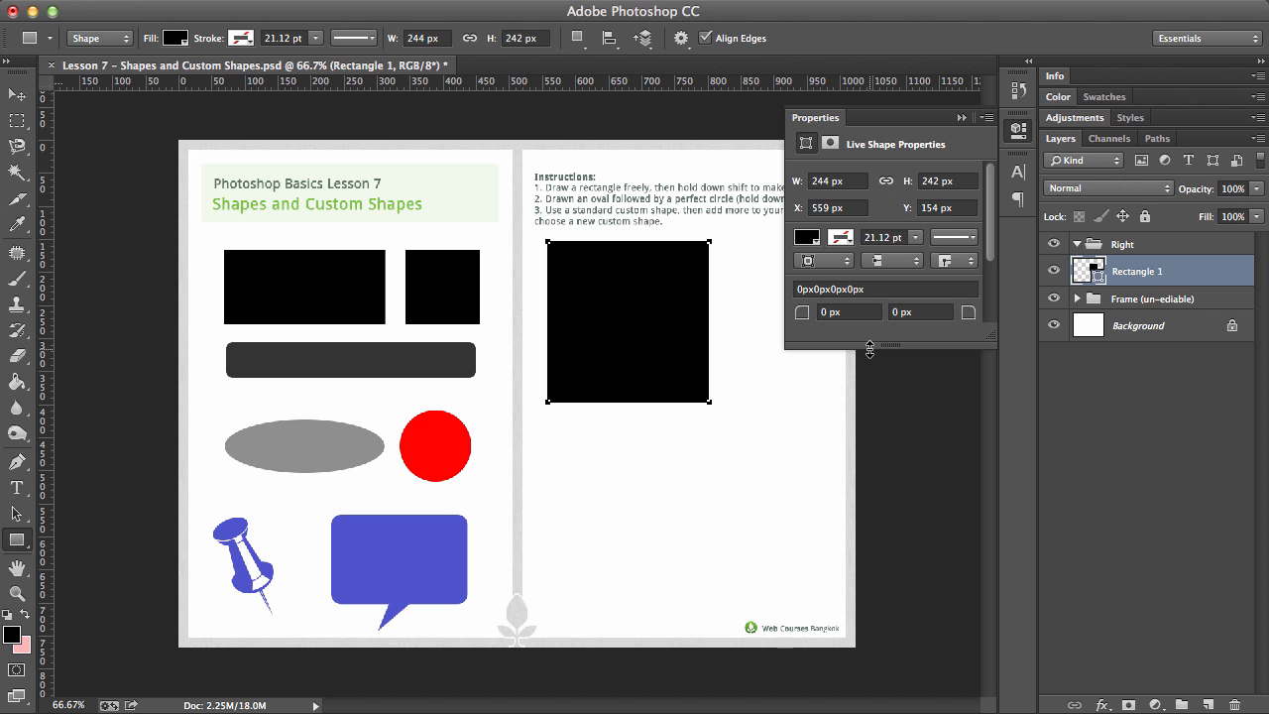
key("z")
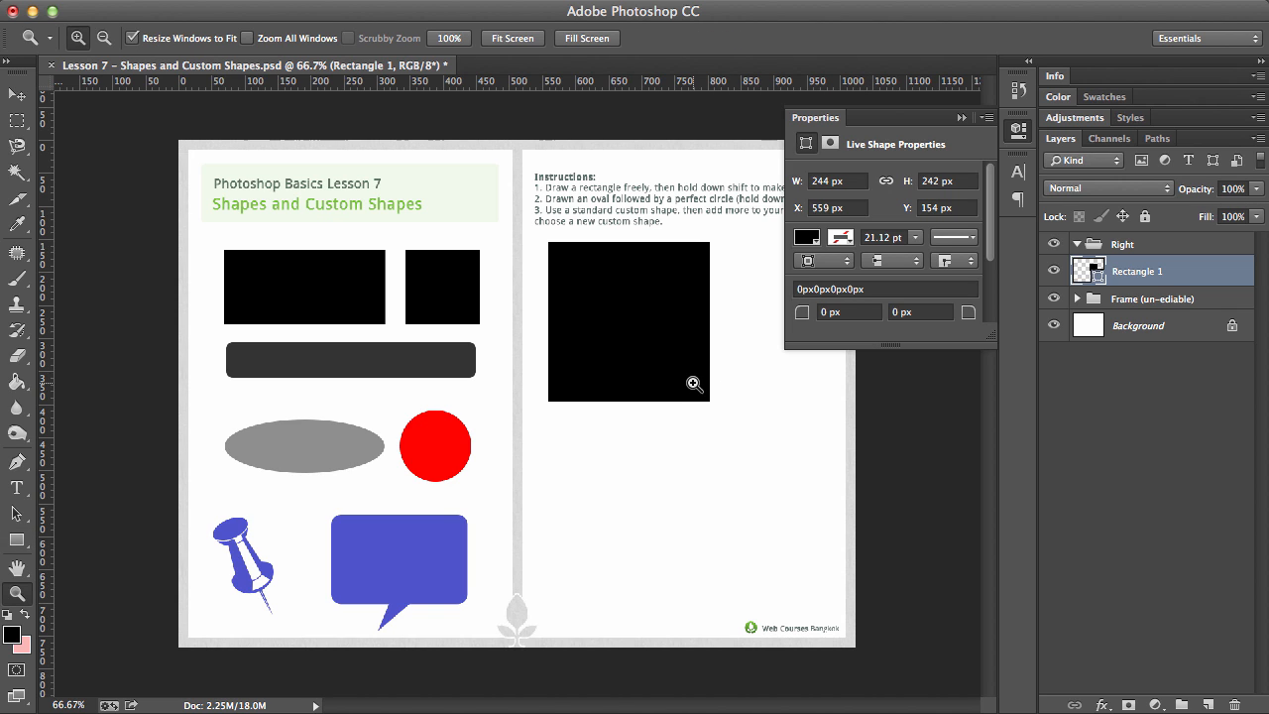
left_click_drag(674, 374, 739, 429)
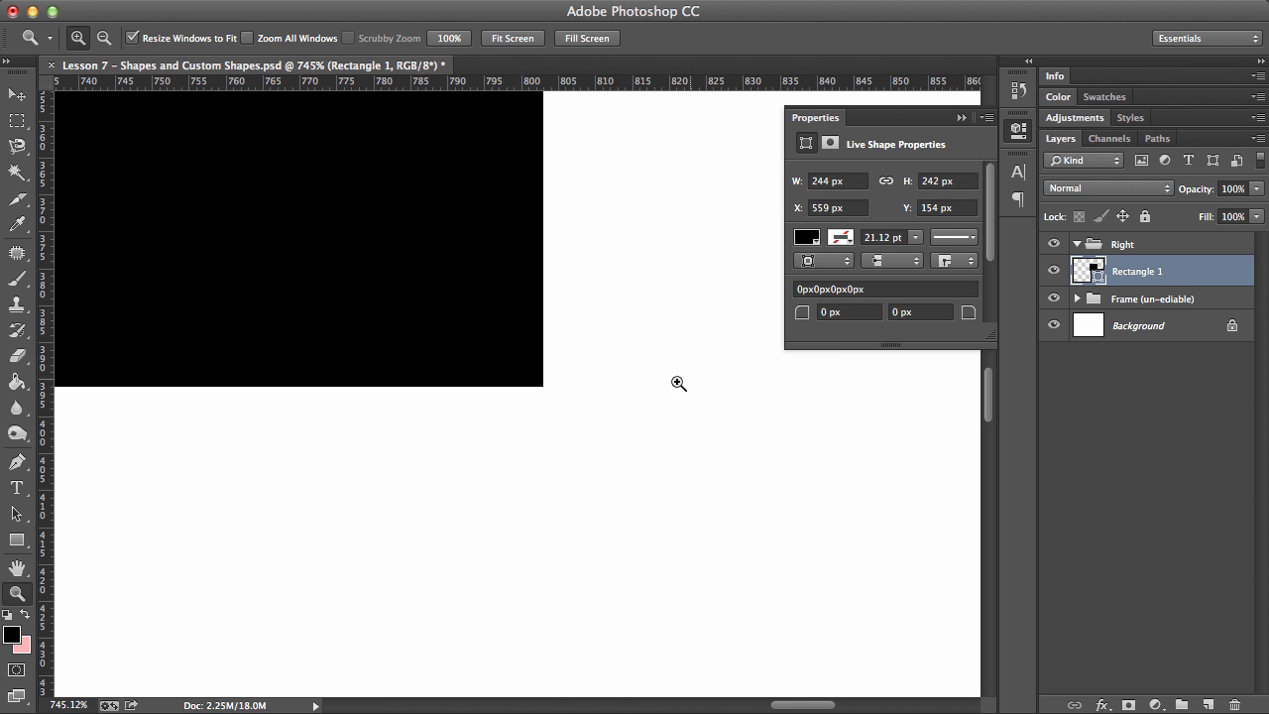
left_click(578, 411)
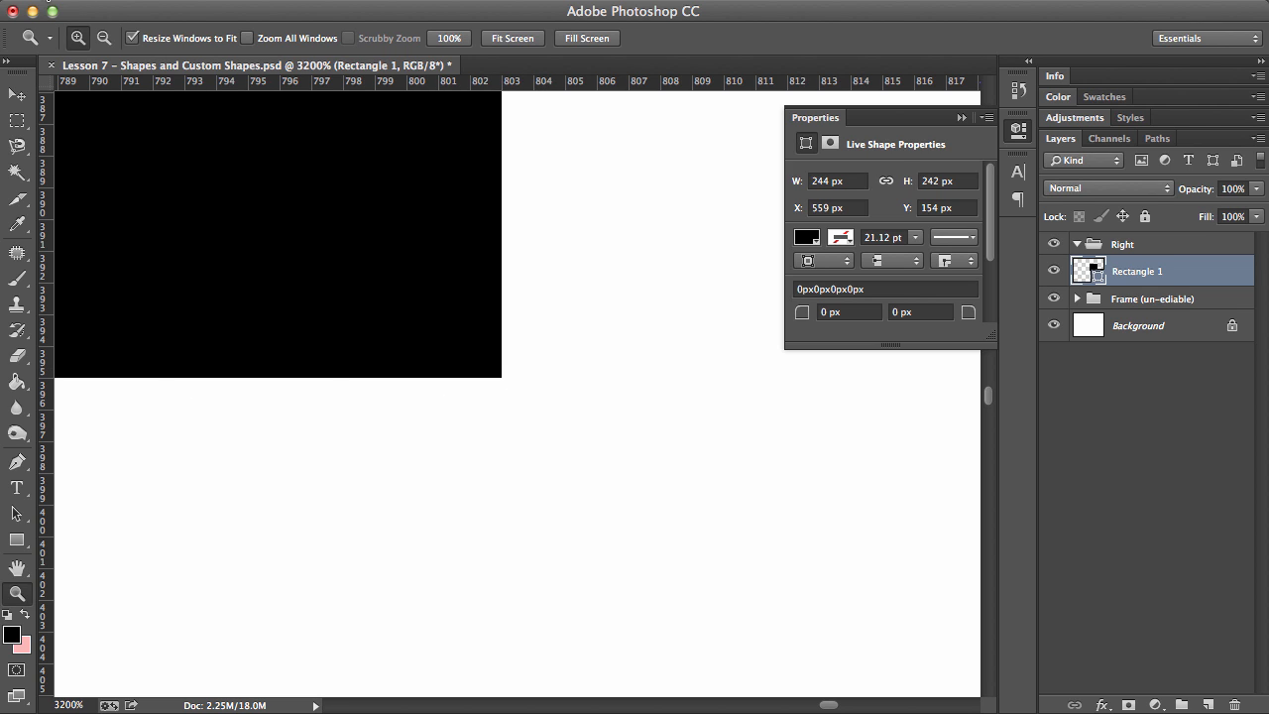
Check in the General preferences that Snap Vector Tools and Transforms to Pixel Grid is enabled
left_click(48, 1)
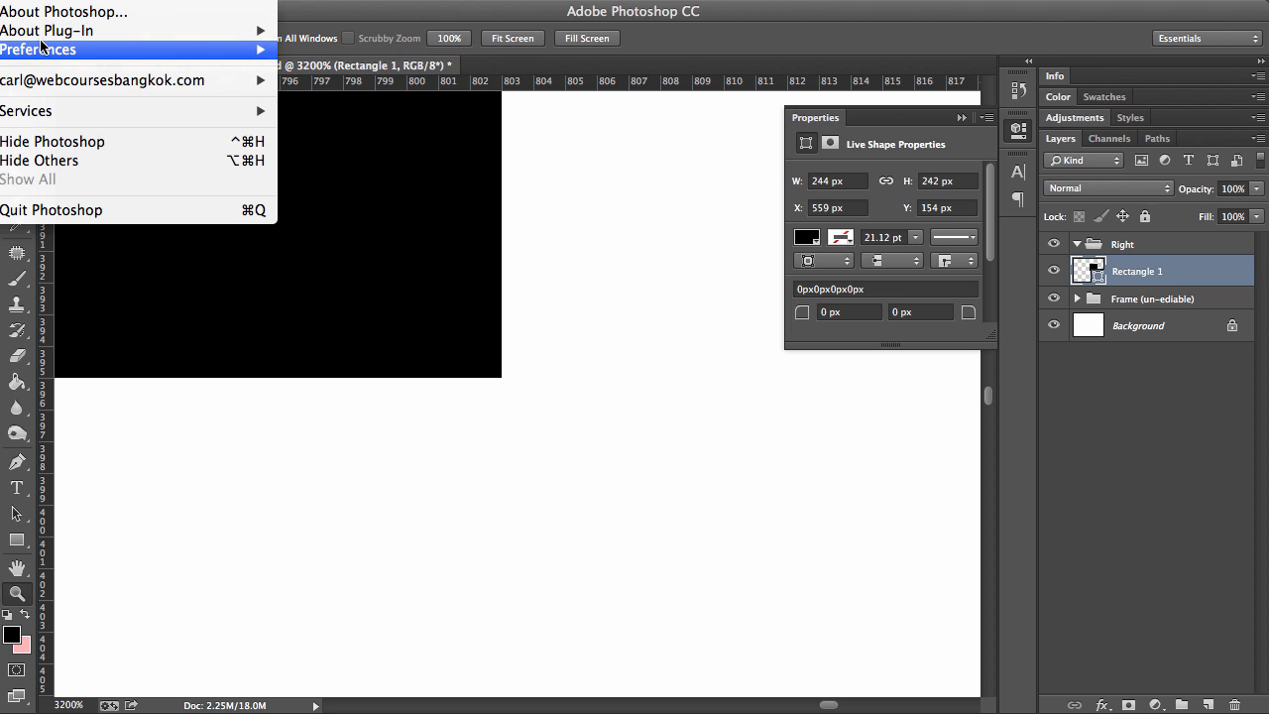
mouse_move(59, 49)
left_click(338, 46)
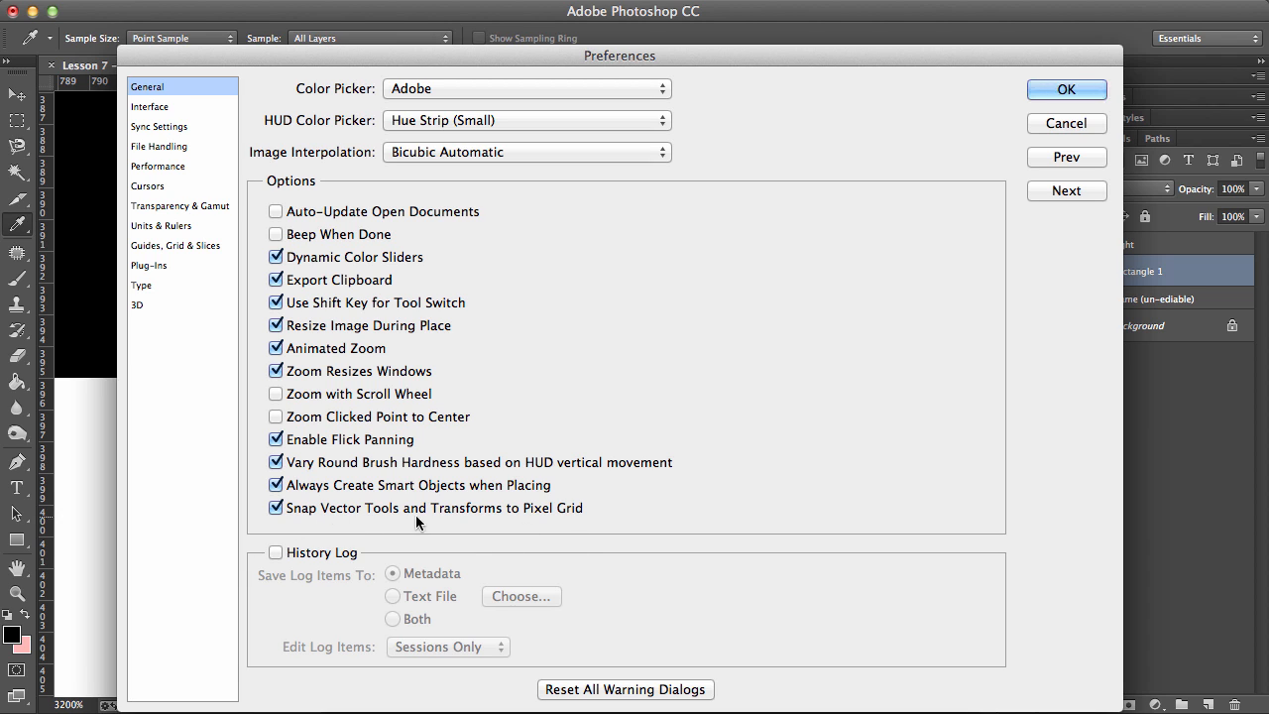
left_click(331, 509)
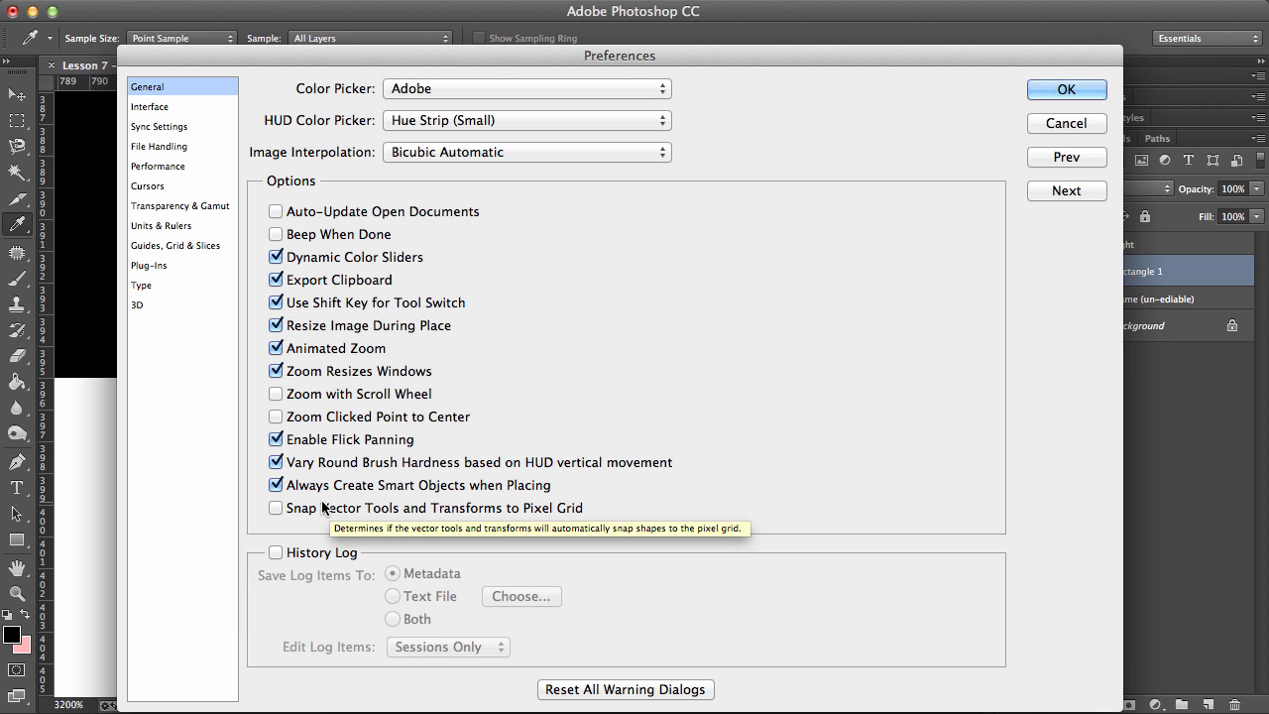
left_click(323, 508)
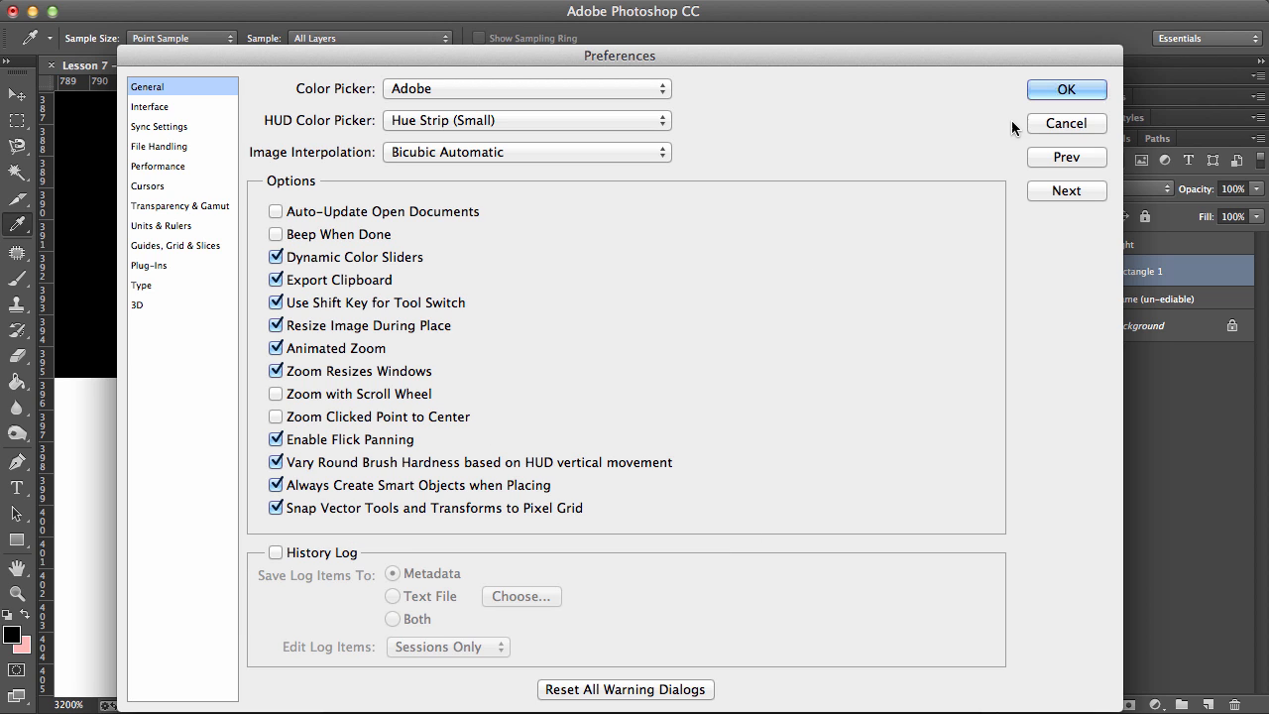
left_click(1063, 91)
Delete the Rectangle 1 layer and collapse the shape properties to clear the practice page
key("z")
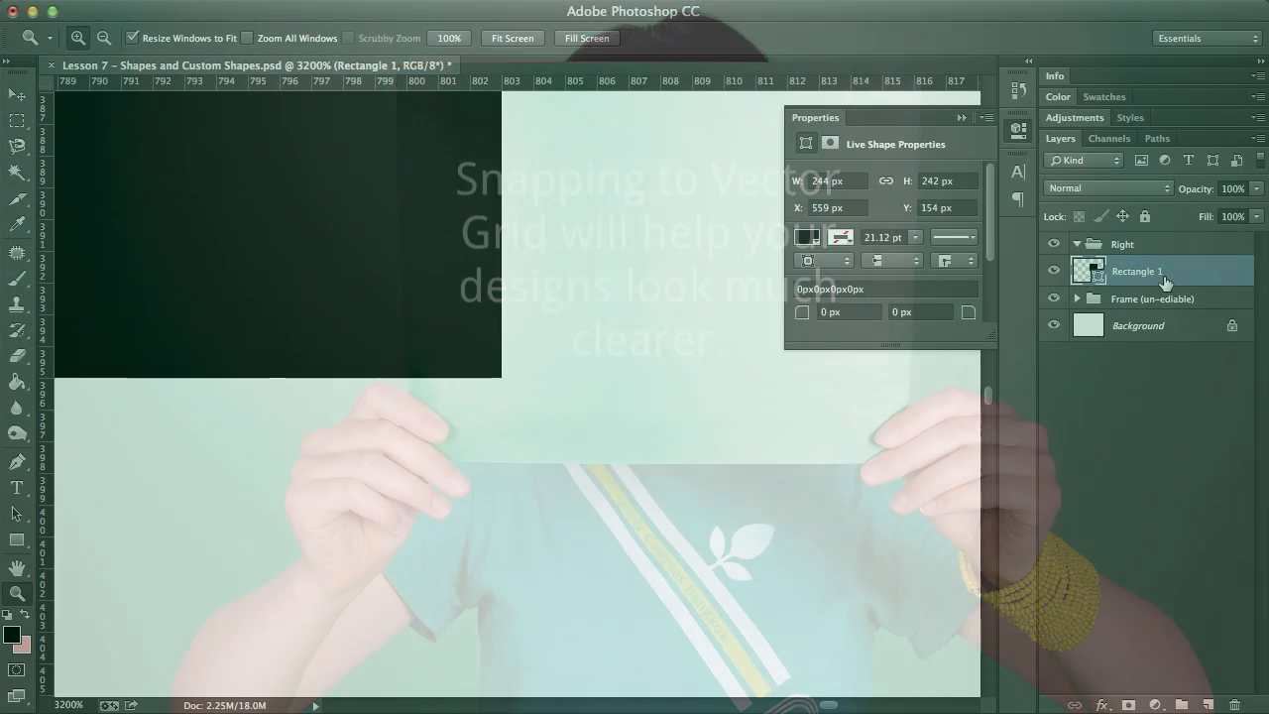
key("Delete")
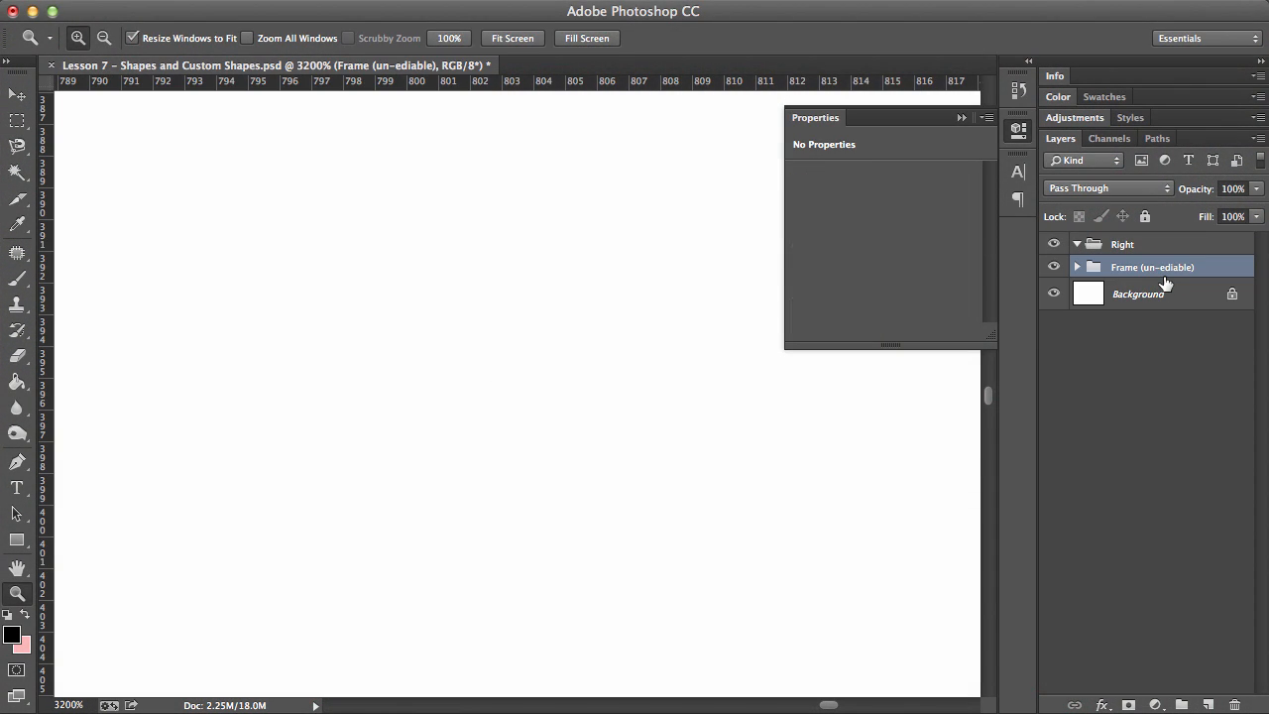
key("super+minus")
key("super+minus")
key("super+minus")
key("super+minus")
key("super+minus")
key("super+minus")
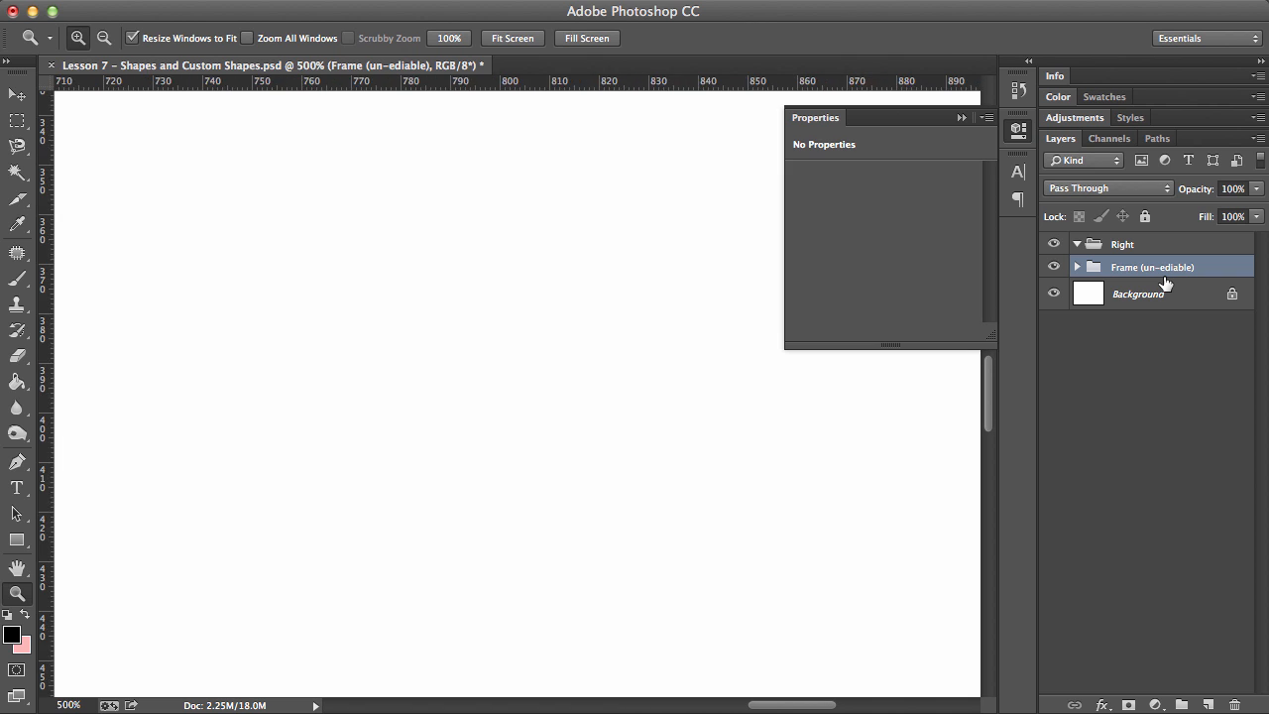
key("super+minus")
key("super+minus")
key("super+minus")
key("super+minus")
key("super+minus")
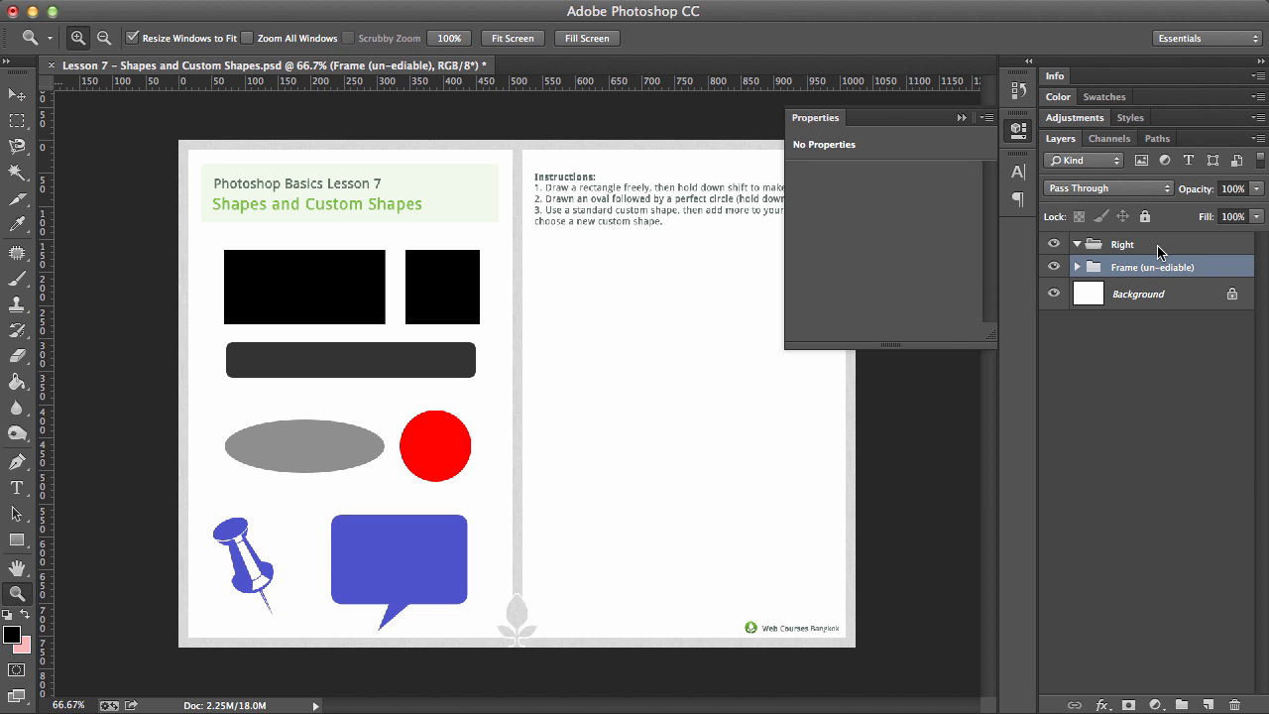
left_click(961, 117)
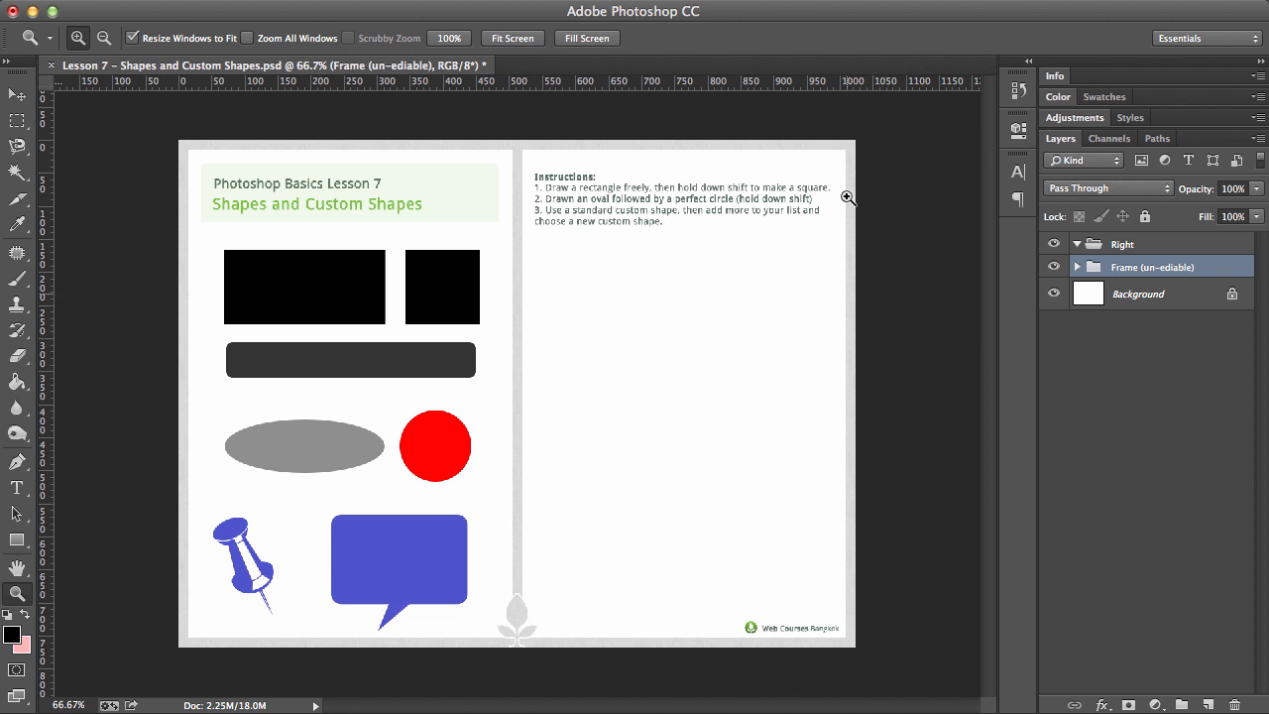
Look through the available shape tools, including Rectangle, Rounded Rectangle, Ellipse, Polygon, Line and Custom Shape
left_click(674, 294)
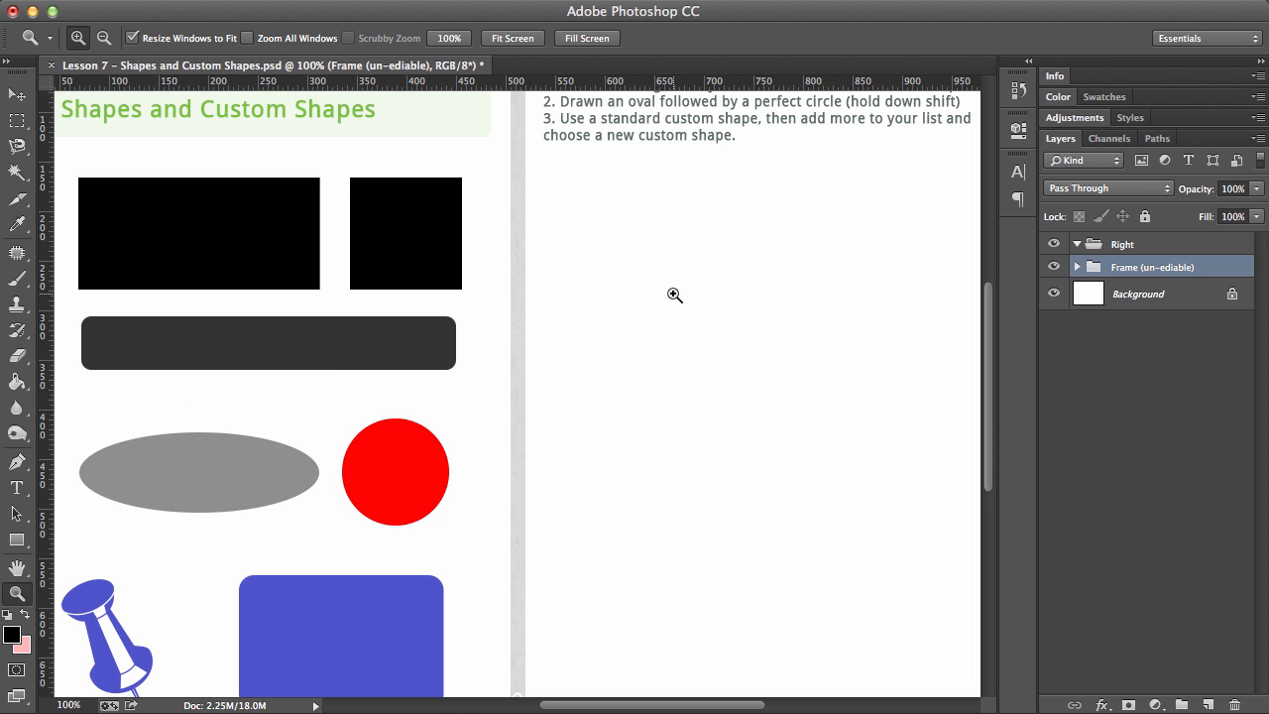
left_click_drag(674, 294, 614, 357)
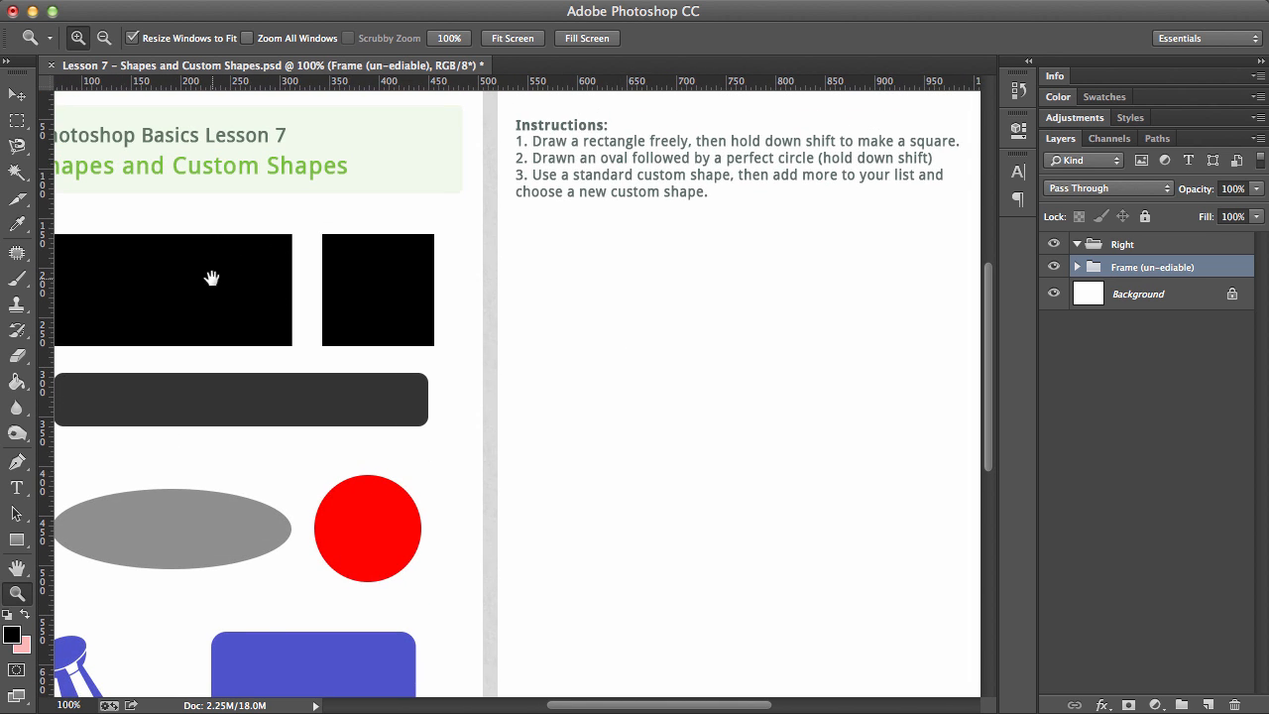
left_click_drag(209, 278, 253, 279)
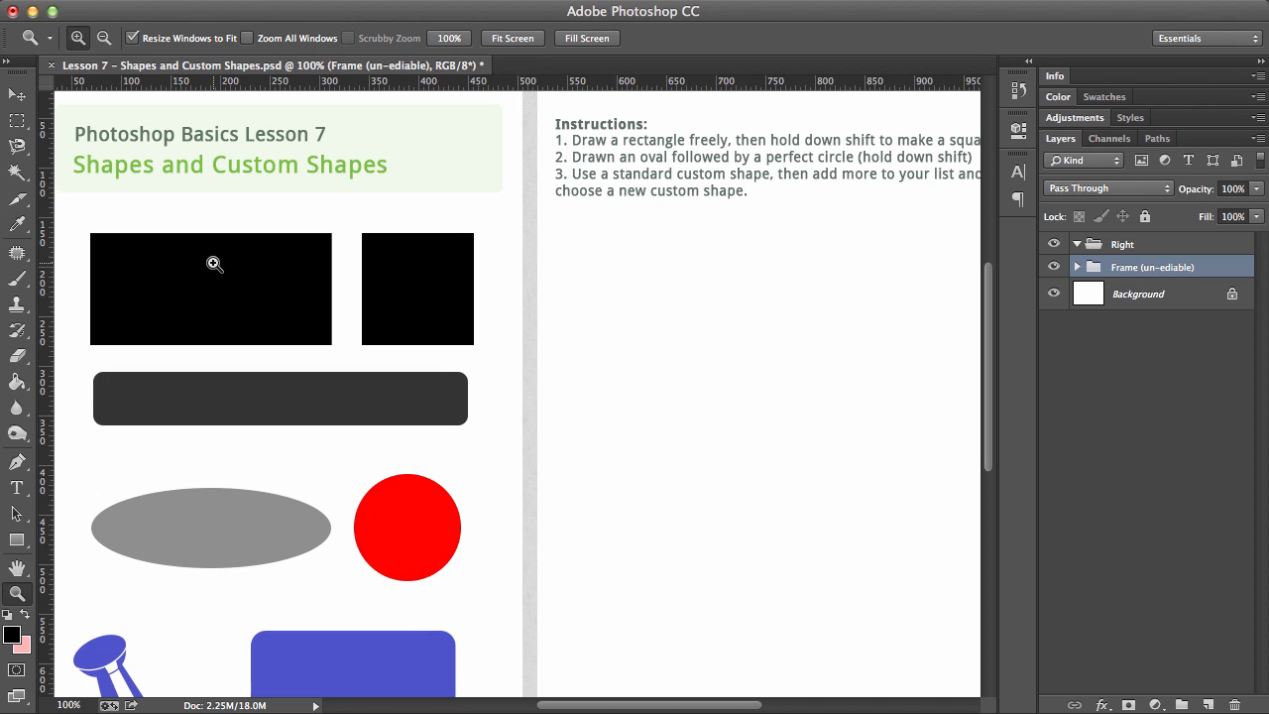
left_click(25, 542)
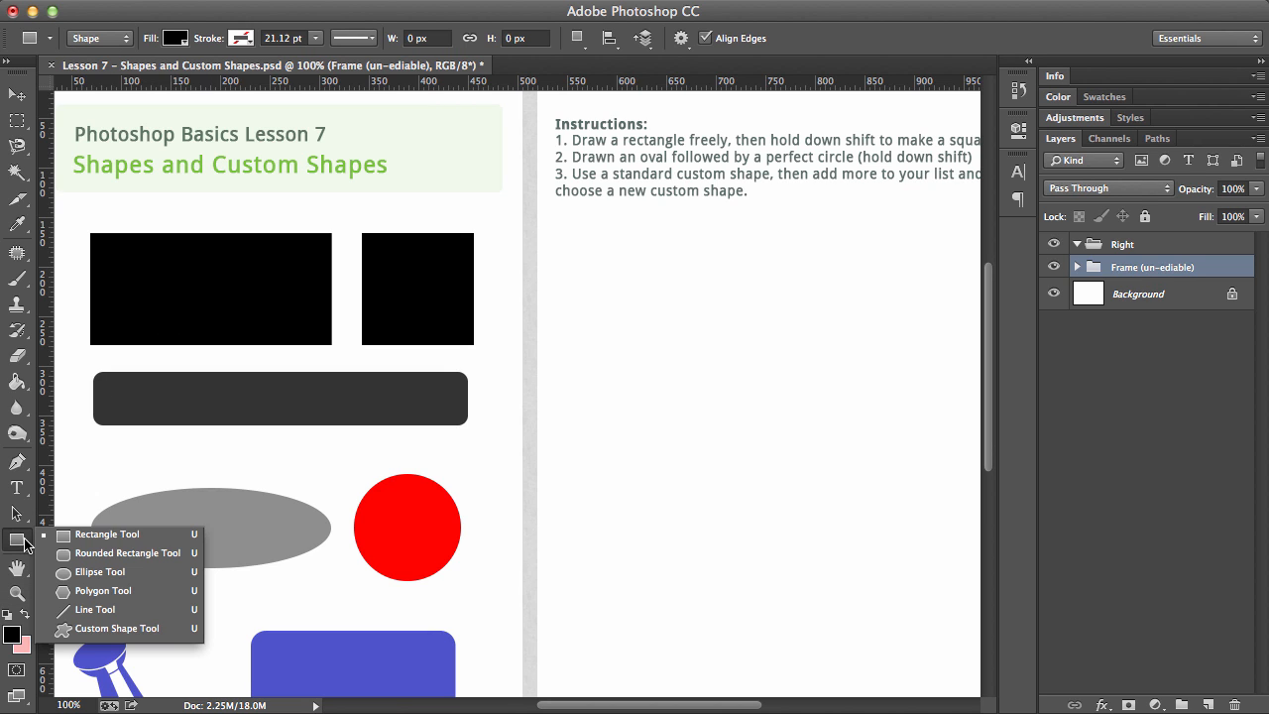
left_click(148, 536)
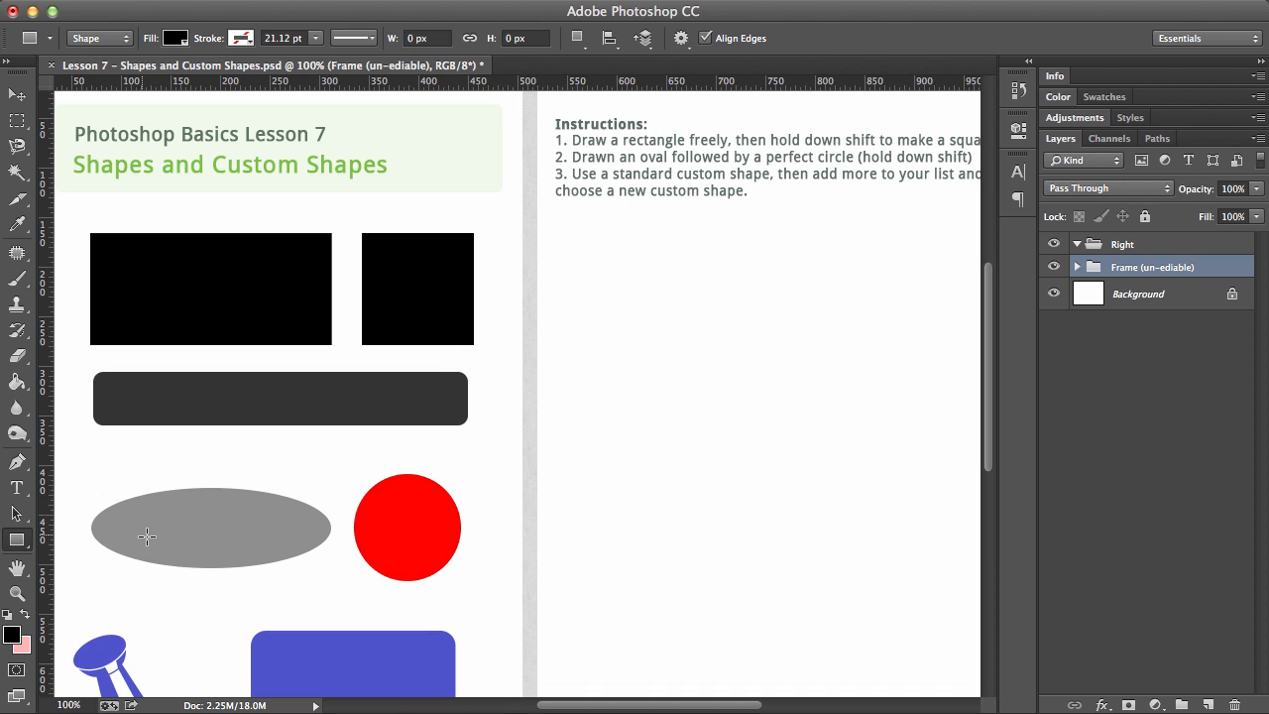
left_click_drag(27, 546, 76, 574)
key("shift+u")
key("shift+u")
key("shift+u")
key("shift+u")
key("shift+u")
key("shift+u")
key("shift+u")
key("shift+u")
key("shift+u")
key("shift+u")
key("shift+u")
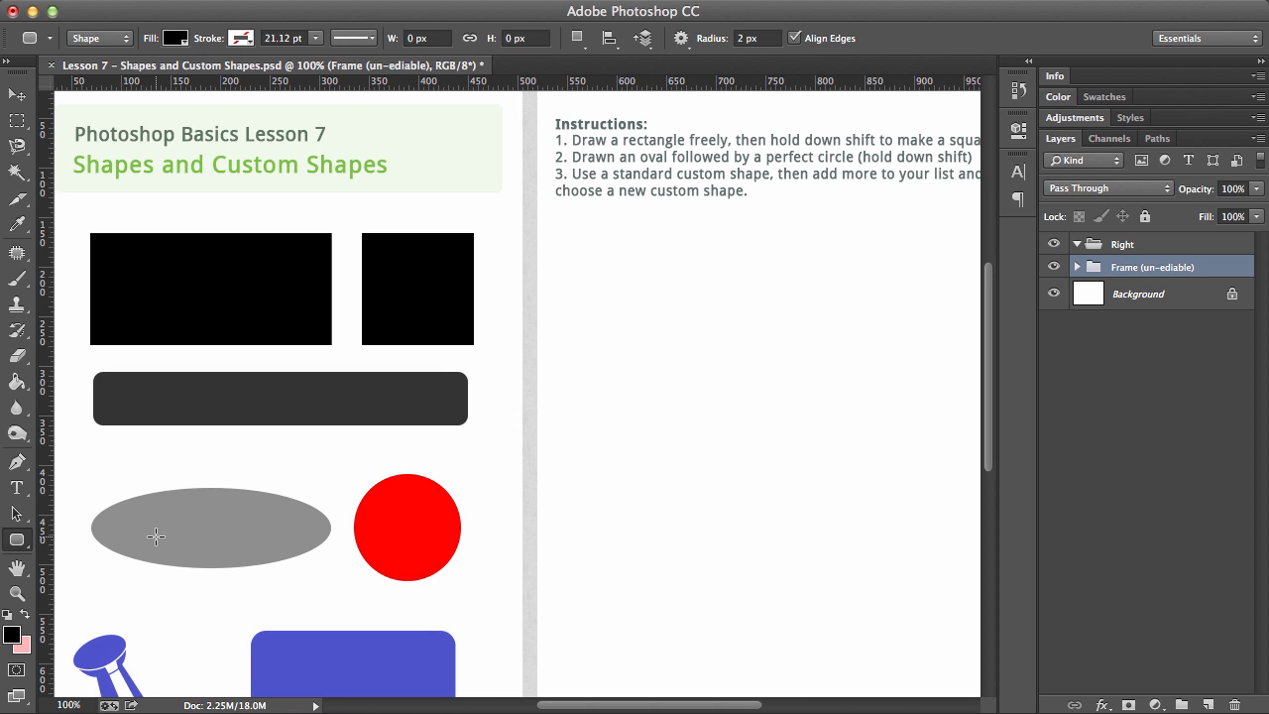
key("shift+u")
key("shift+u")
key("shift+u")
key("shift+u")
key("shift+u")
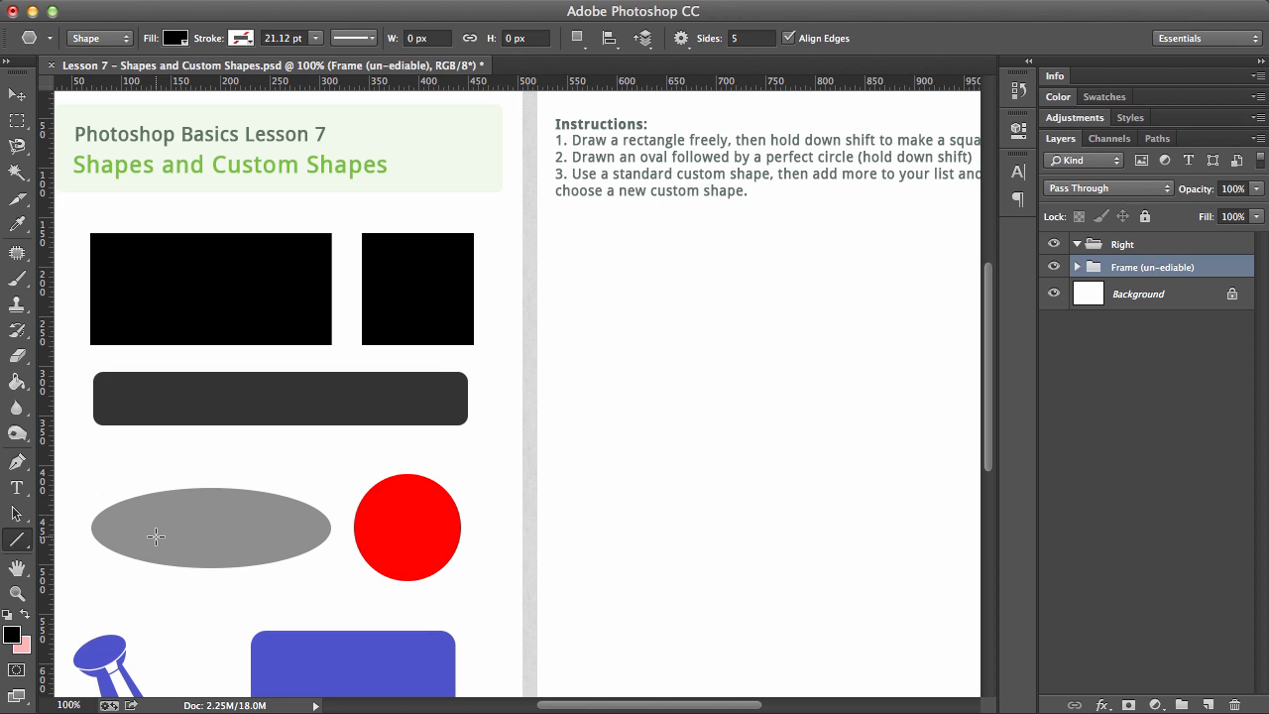
key("shift+u")
key("shift+u")
key("shift+u")
key("shift+u")
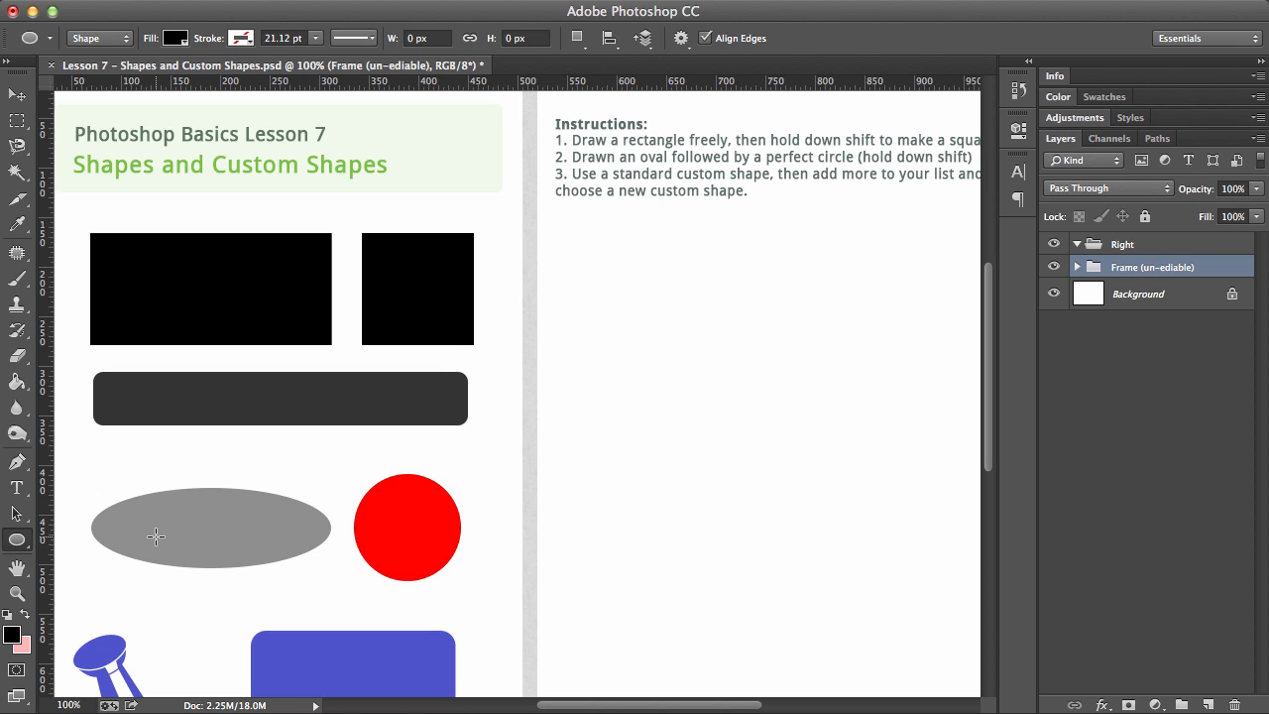
Draw a black rectangle about 355 by 115 px below the instructions with the Rectangle tool
key("shift+u")
key("shift+u")
left_click_drag(557, 229, 908, 342)
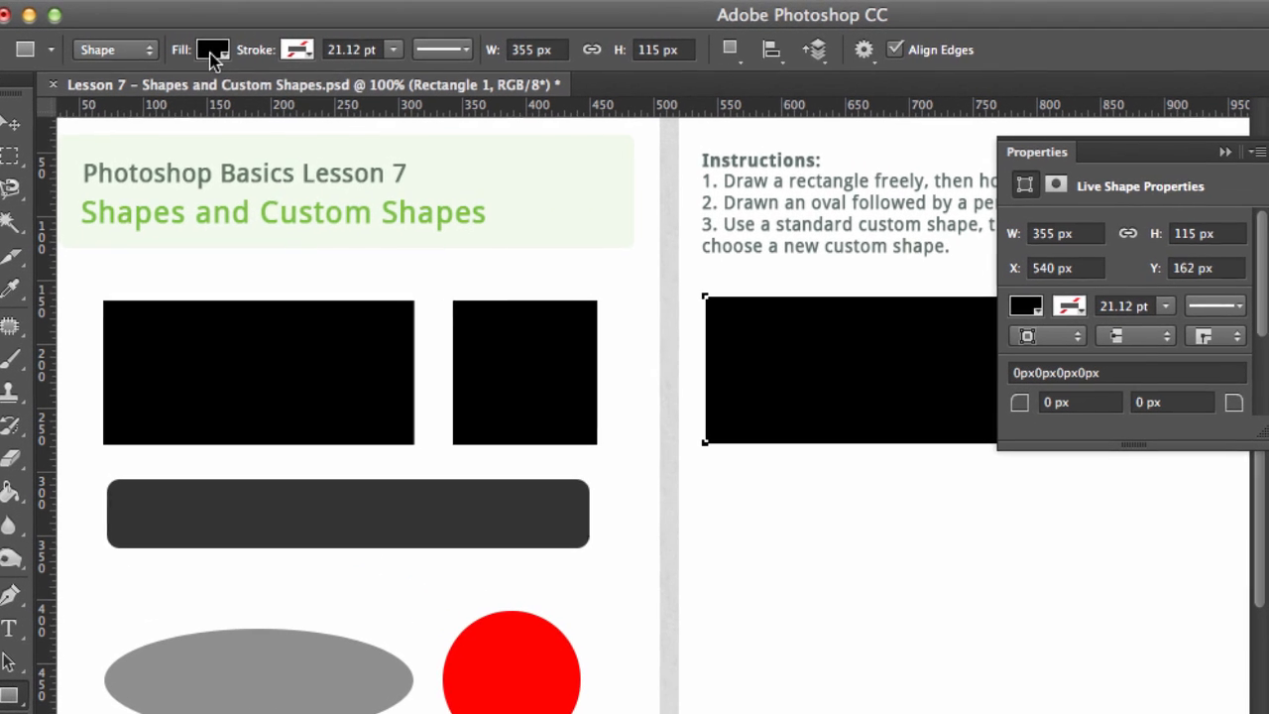
Try light green, light blue and dark blue fills on the rectangle and restore its black fill
left_click(174, 39)
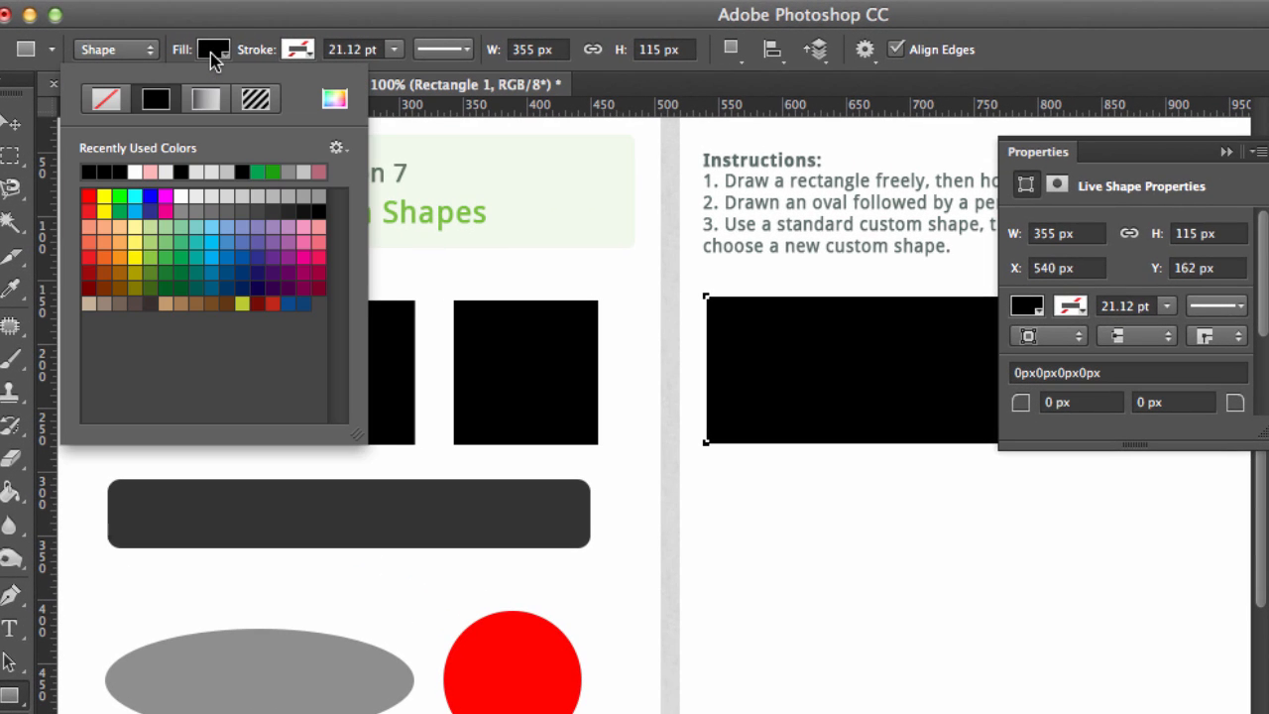
left_click(151, 227)
left_click(211, 227)
left_click(234, 273)
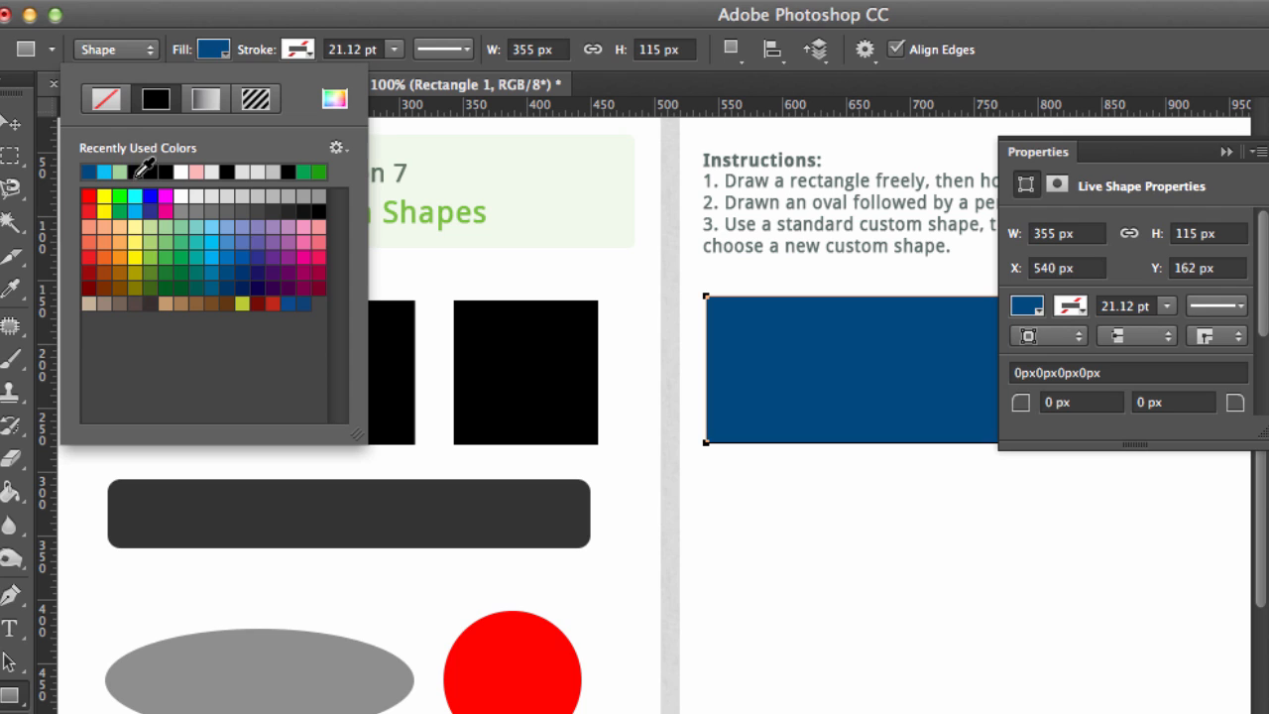
left_click(140, 173)
left_click(154, 173)
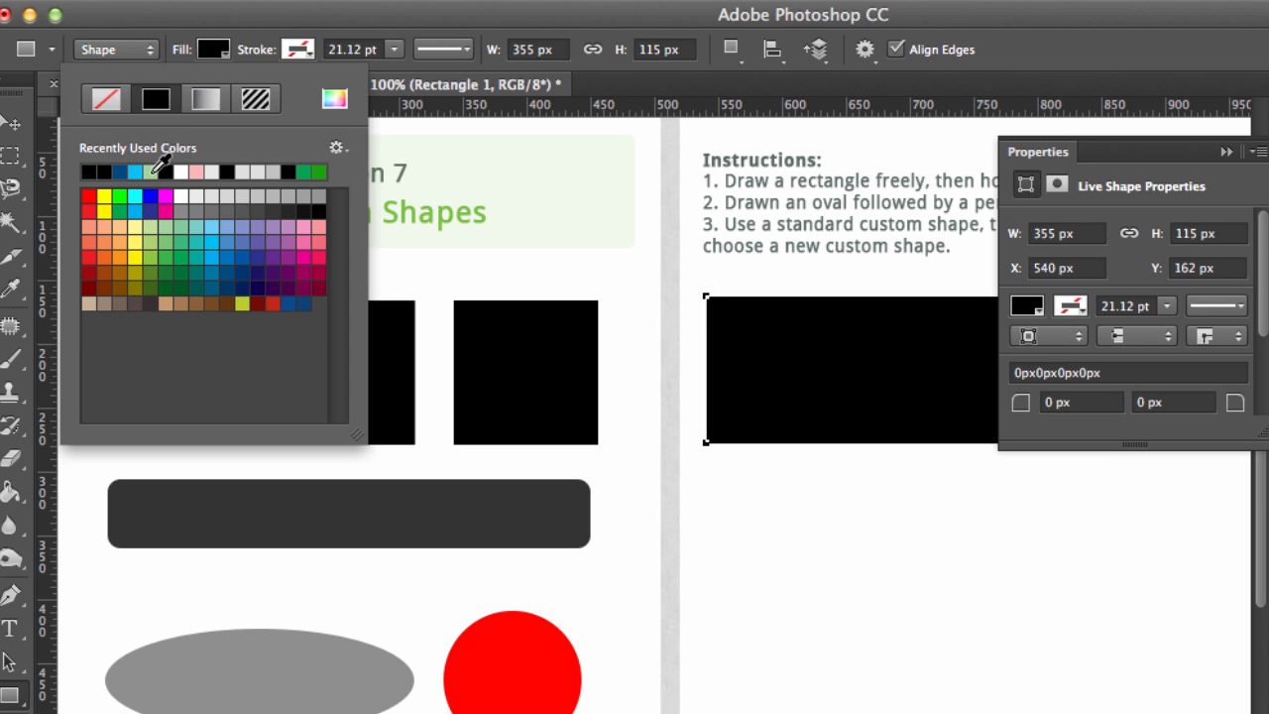
Review the rectangle's stroke colour choices and keep New Layer as the path operation
left_click(288, 51)
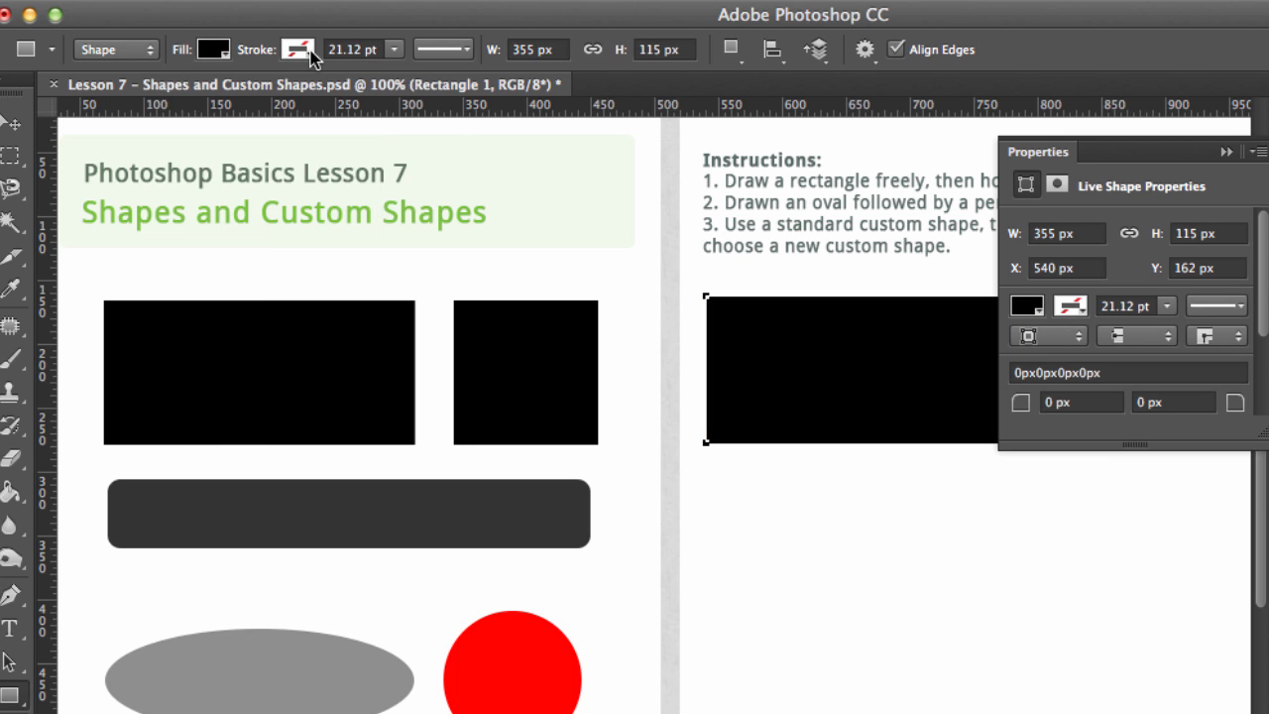
left_click(310, 54)
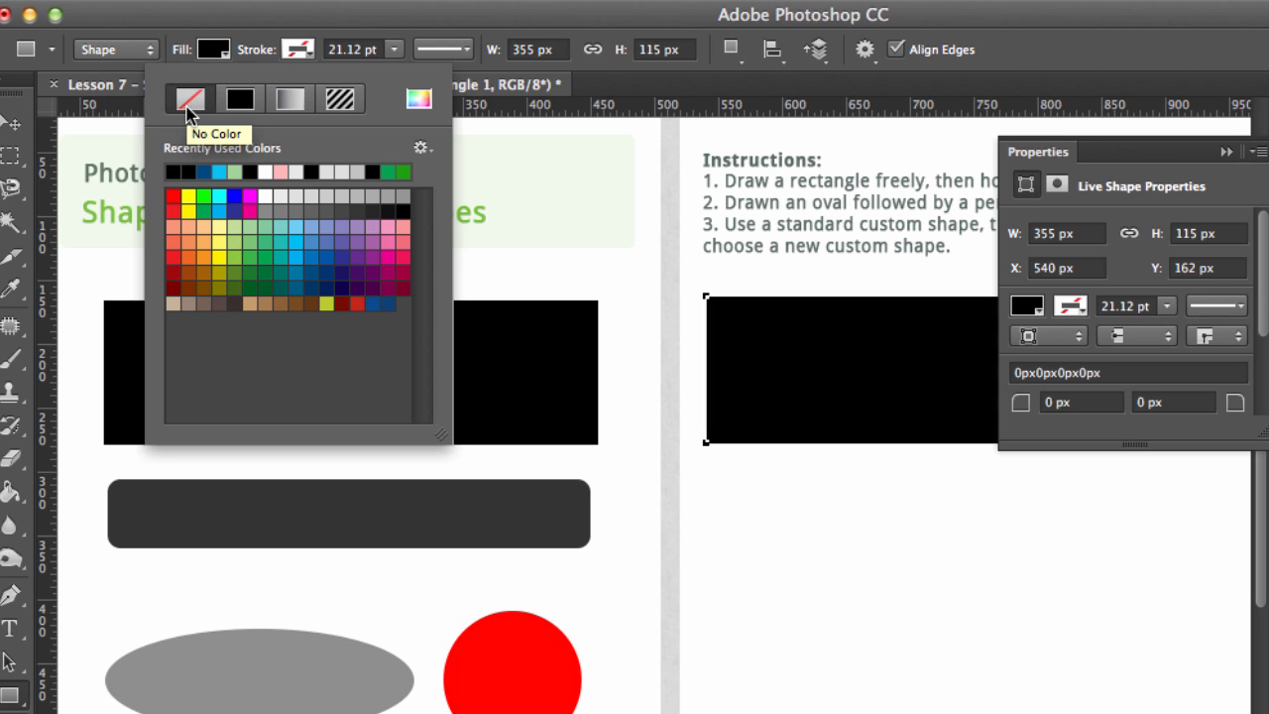
left_click(1230, 149)
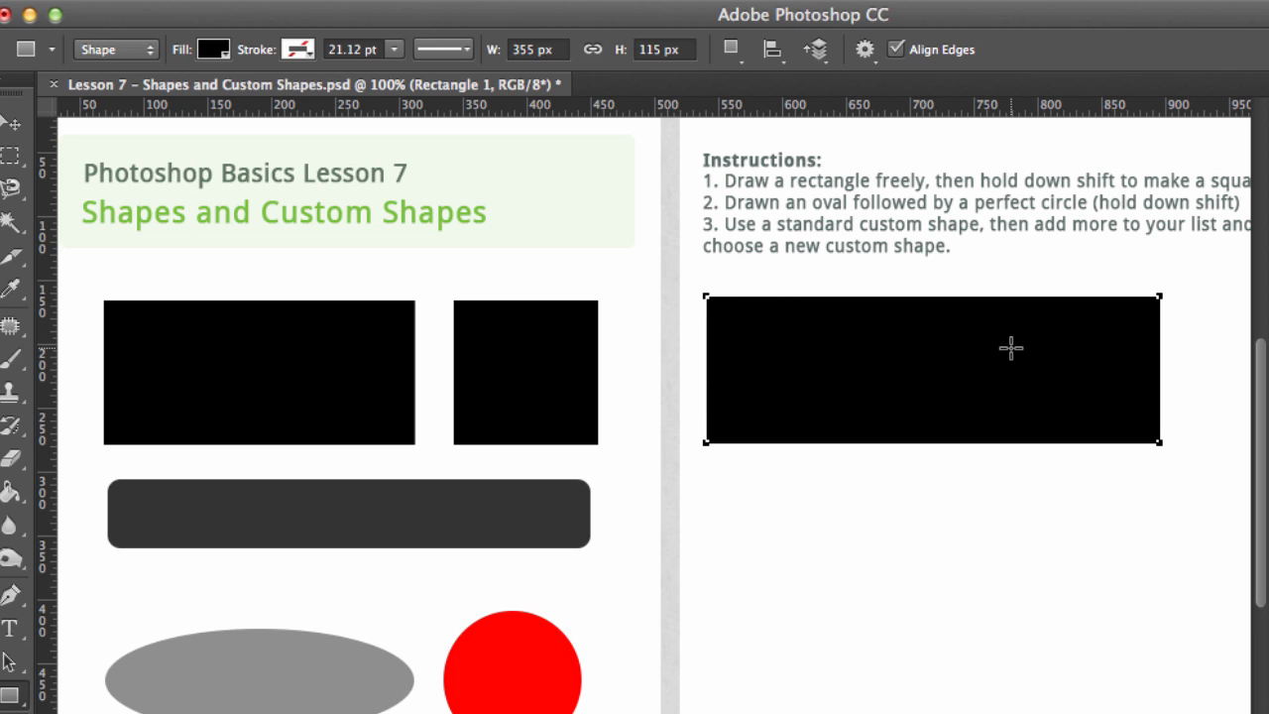
left_click(742, 56)
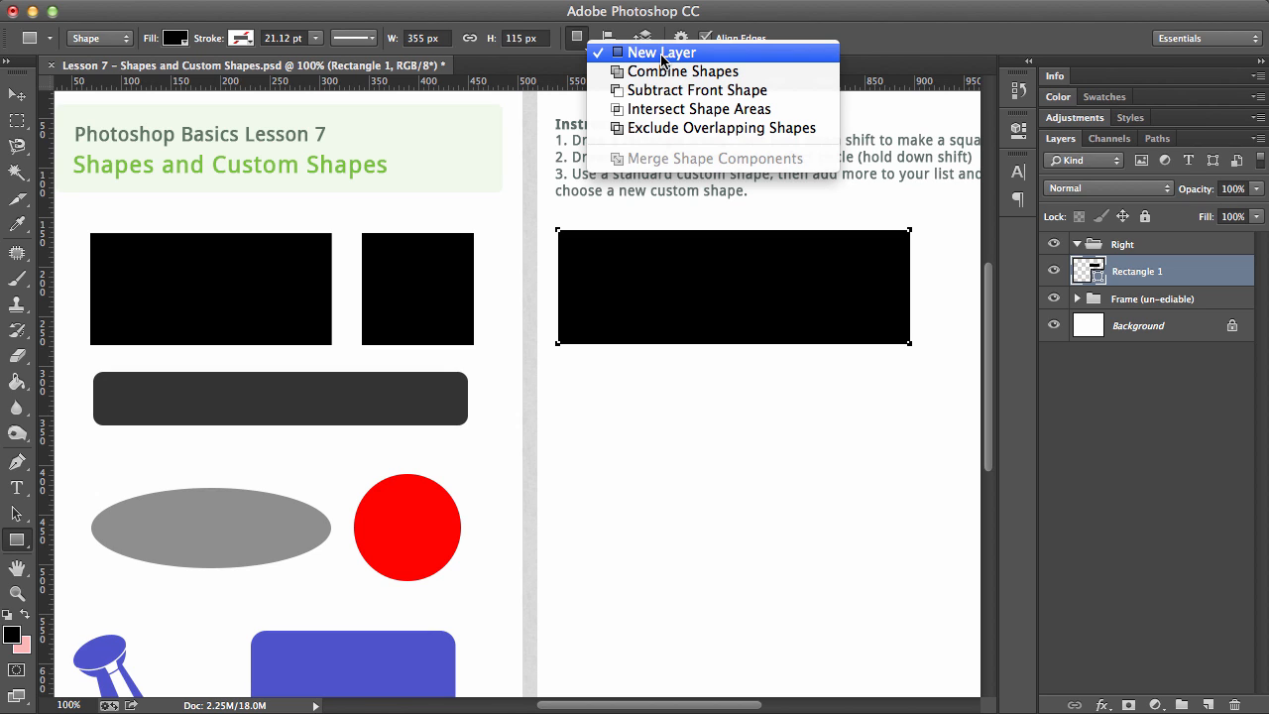
left_click(661, 55)
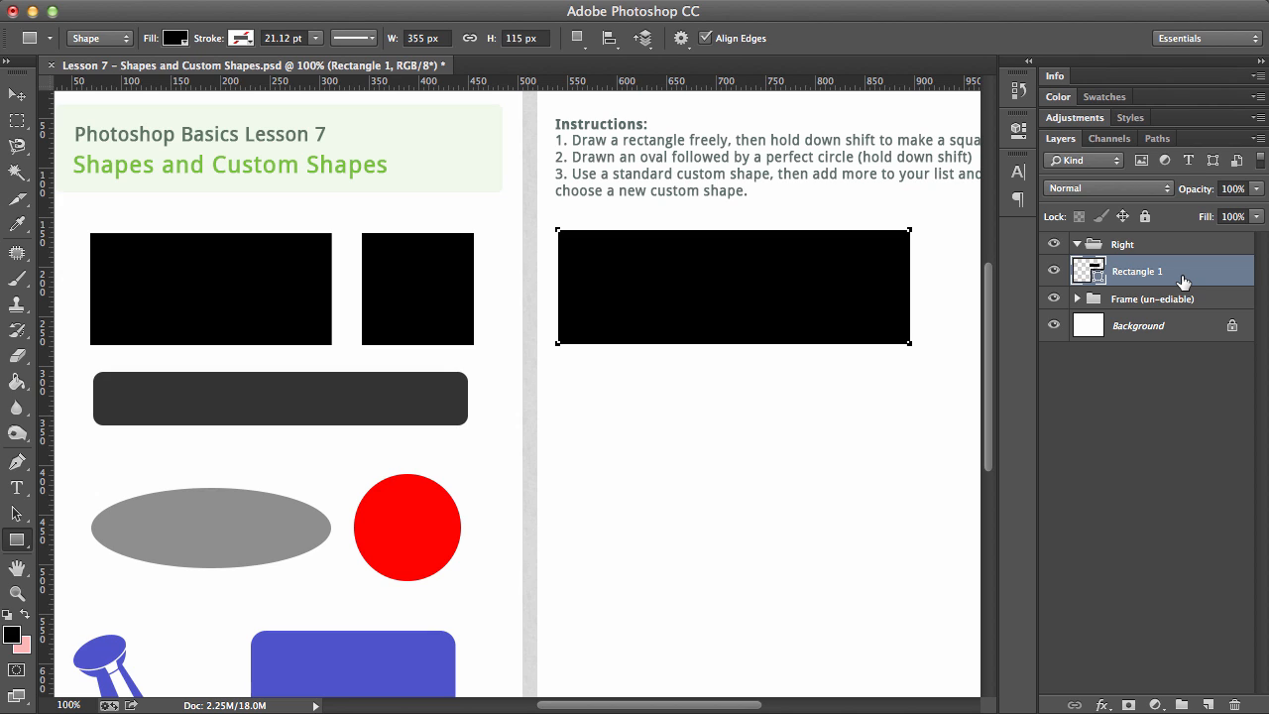
Replace the rectangle with a new black one about 297 by 125 px below the instructions
key("BackSpace")
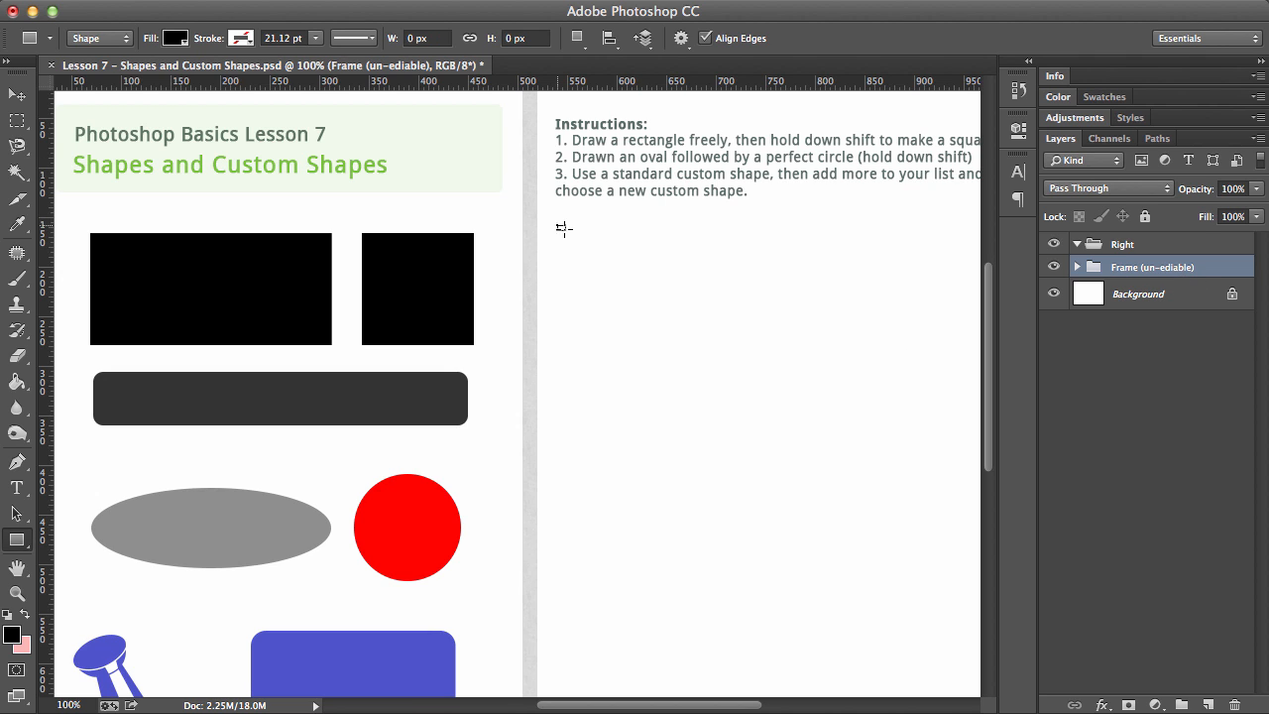
left_click_drag(558, 226, 852, 350)
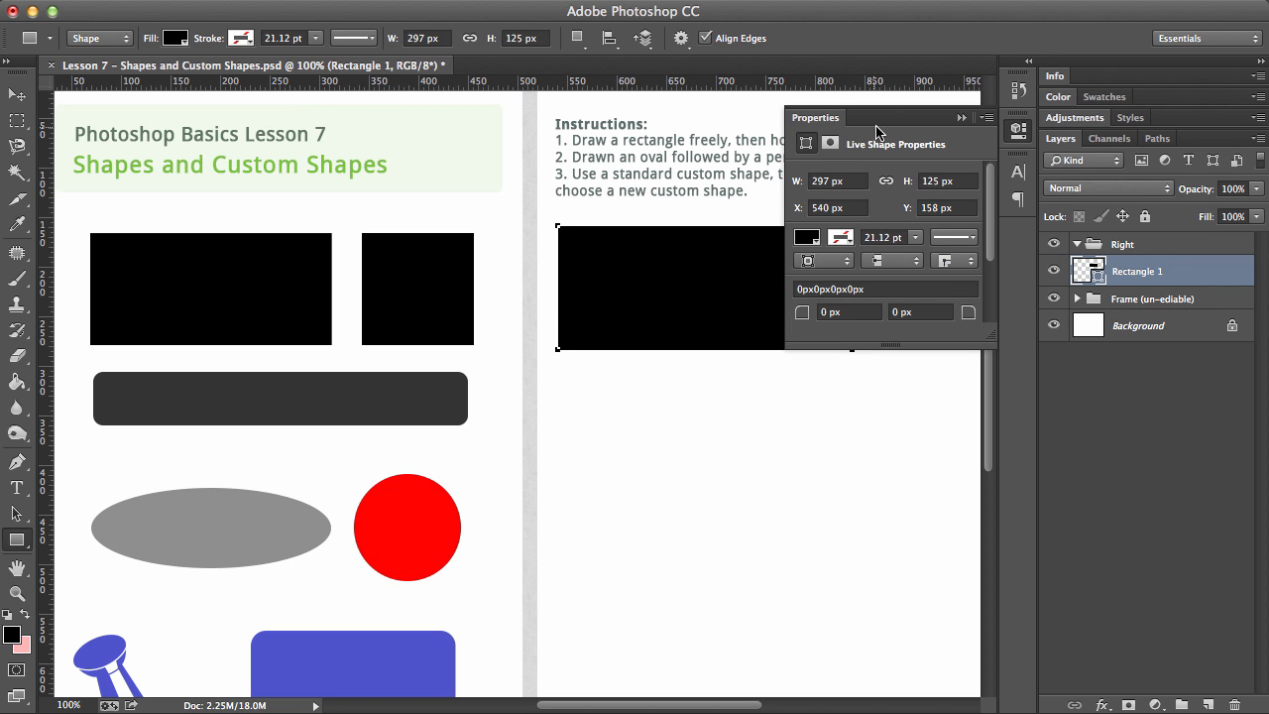
left_click_drag(748, 185, 557, 210)
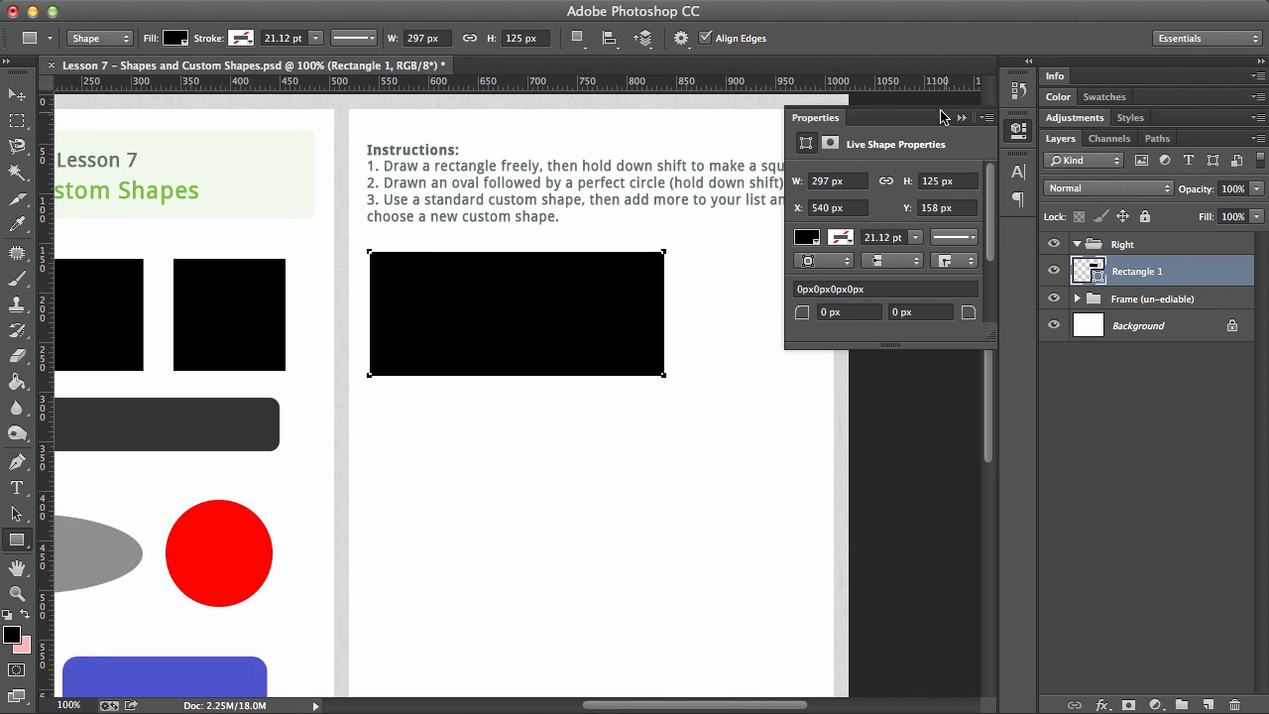
left_click(961, 119)
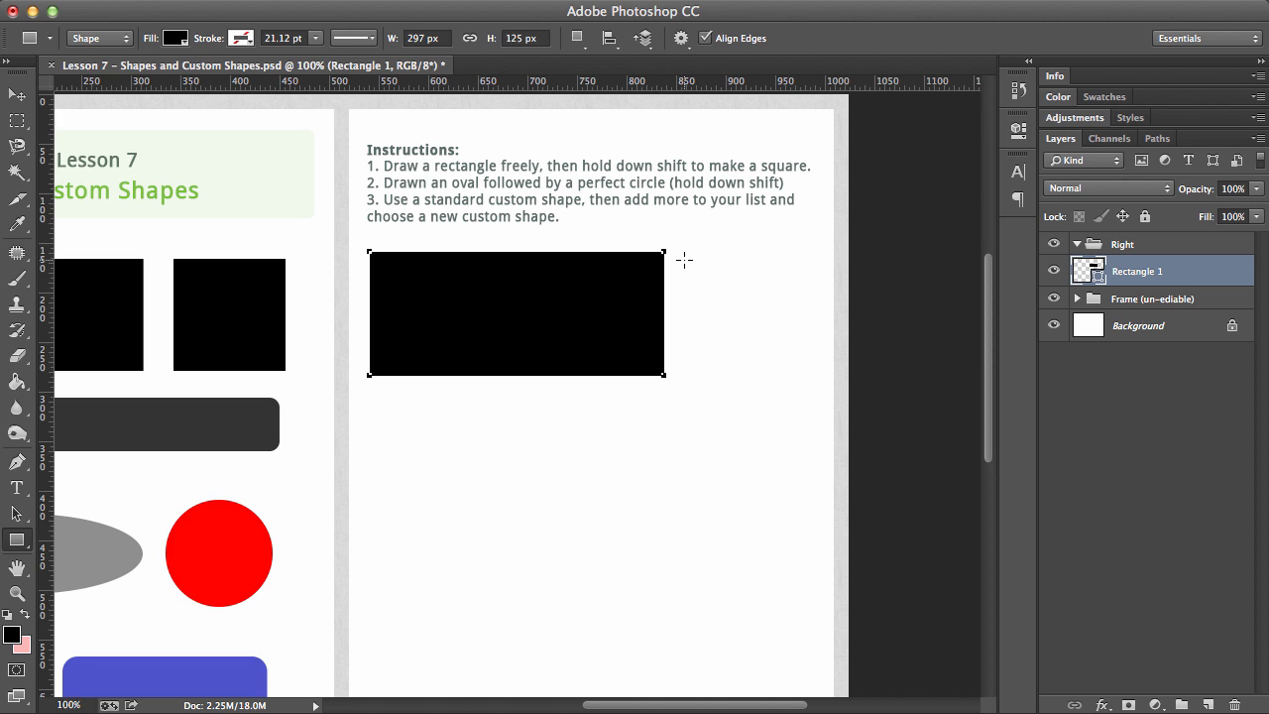
Try a black square about 125 px wide beside the black rectangle and undo it
left_click_drag(684, 250, 808, 394)
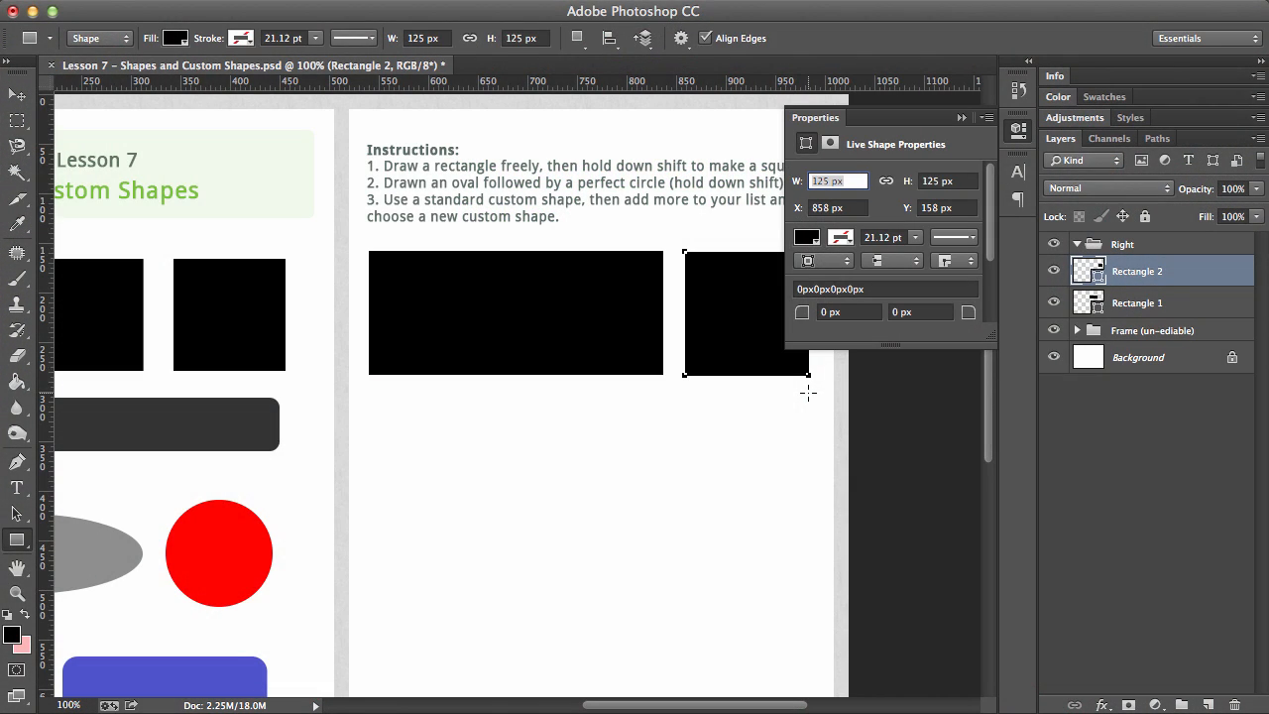
key("super+z")
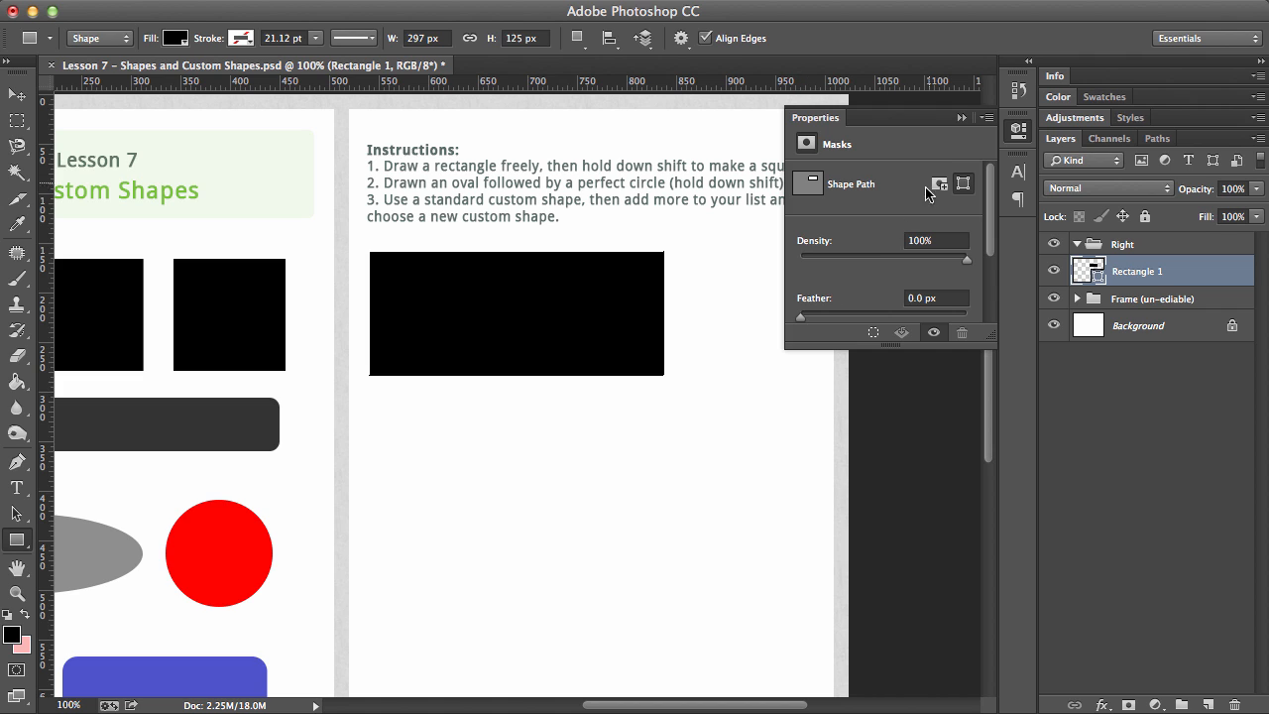
left_click(960, 119)
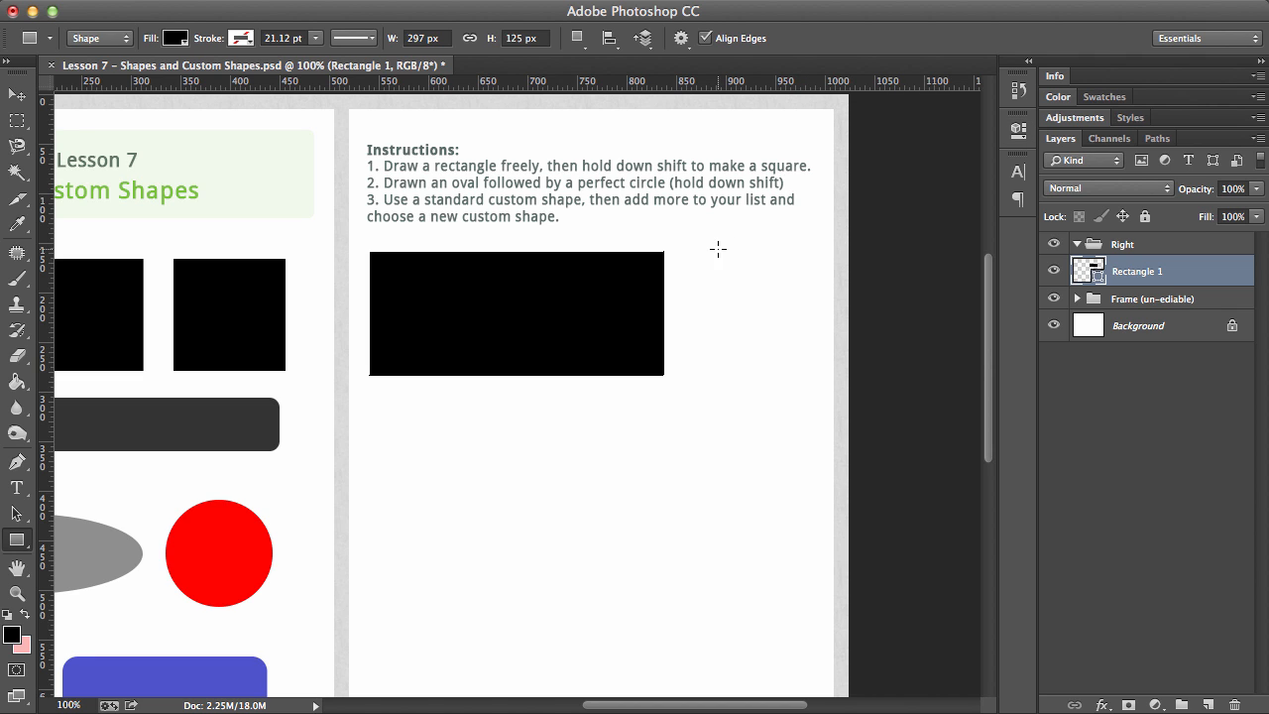
Try adding a square about 80 px wide to the existing rectangle's shape layer and undo it
mouse_move(680, 253)
left_mouse_down()
mouse_move(782, 334)
mouse_move(777, 322)
left_mouse_up()
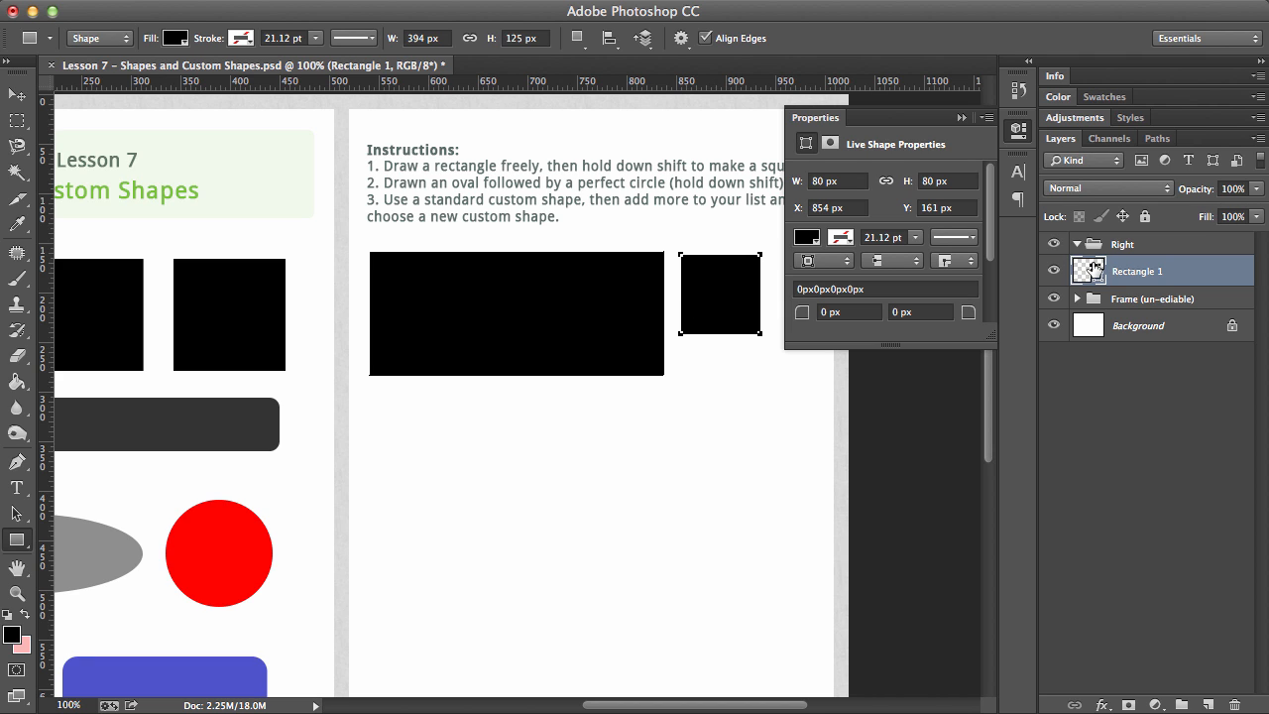
left_click(162, 10)
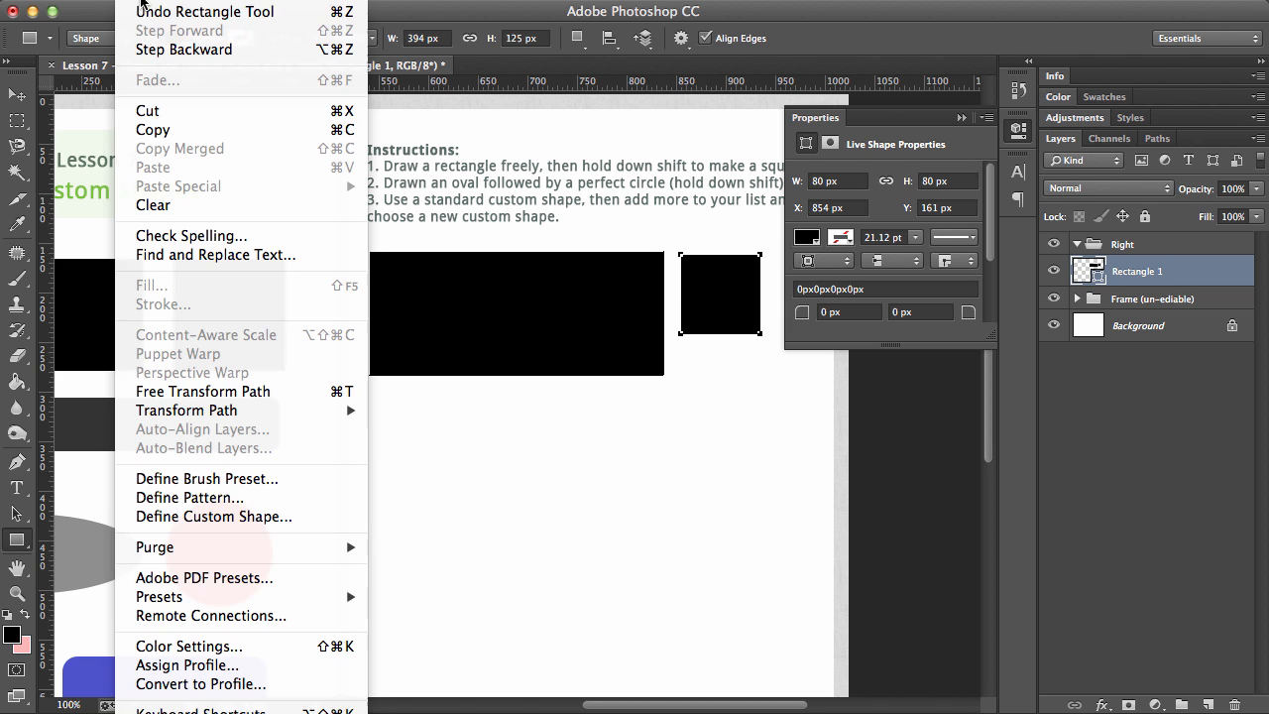
left_click(146, 14)
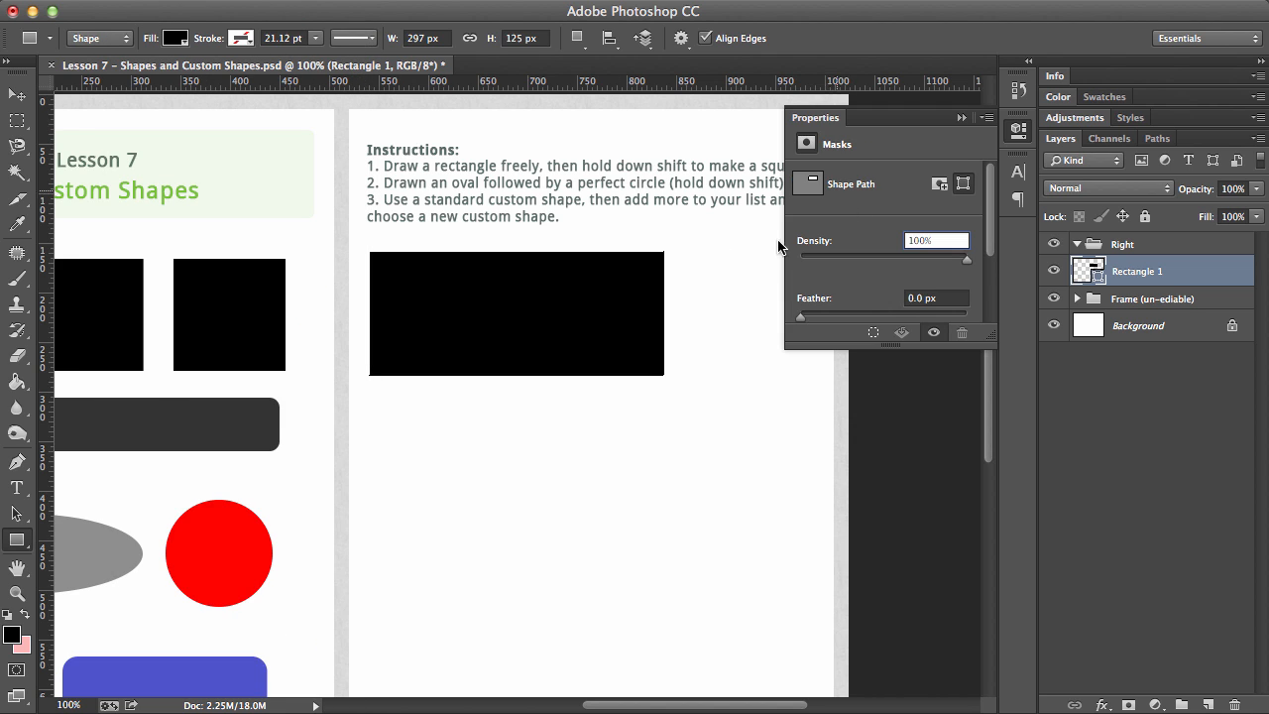
left_click(958, 118)
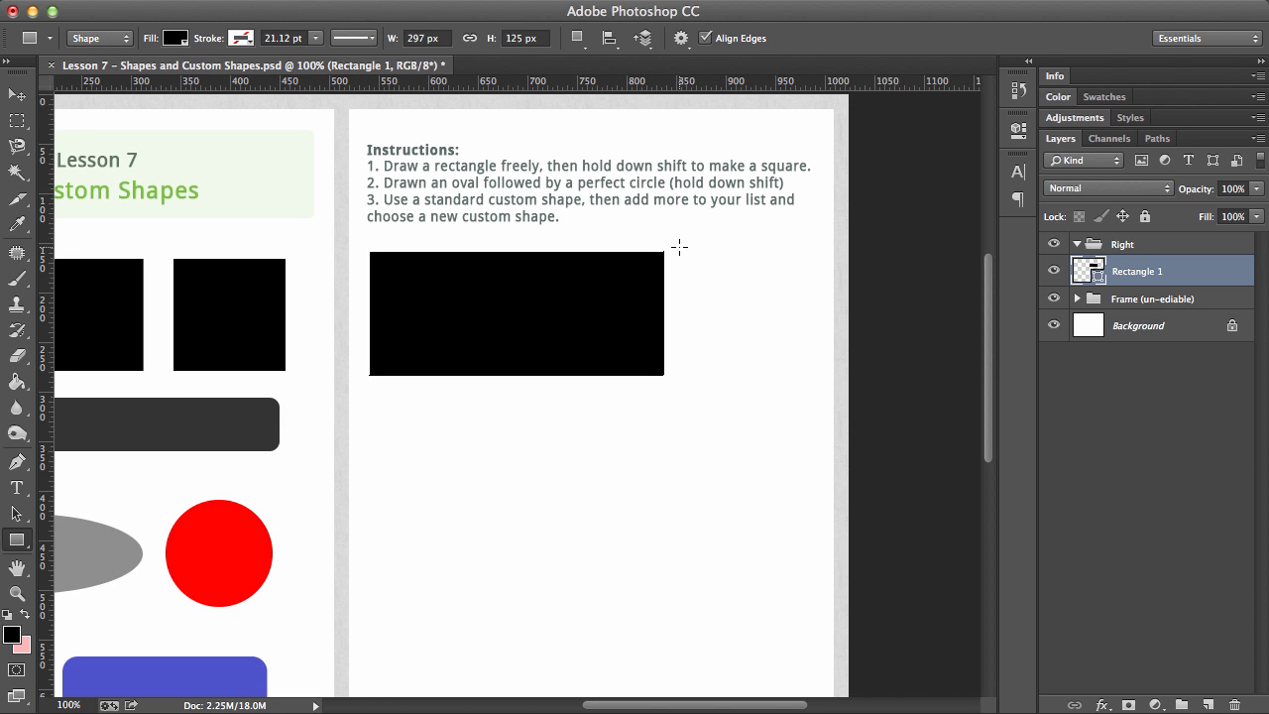
Draw a black square about 128 px wide beside the rectangle on its own layer
left_click_drag(679, 249, 867, 377)
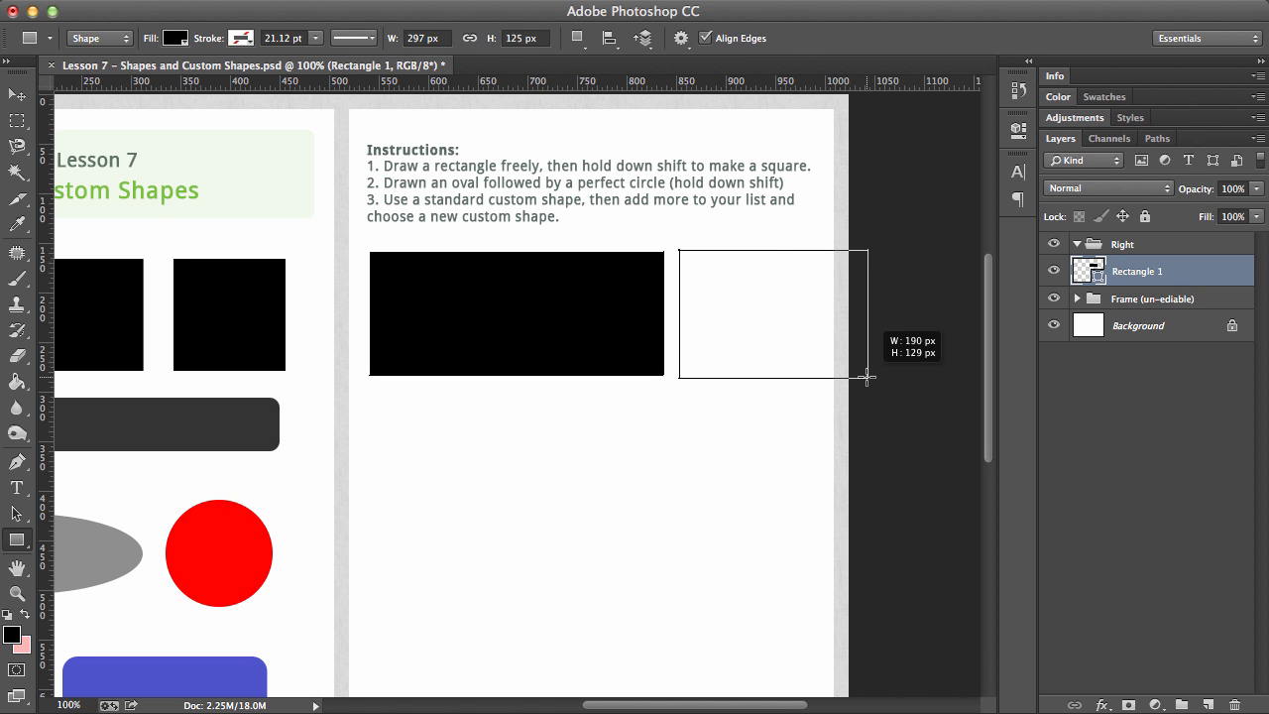
left_click_drag(866, 376, 867, 376)
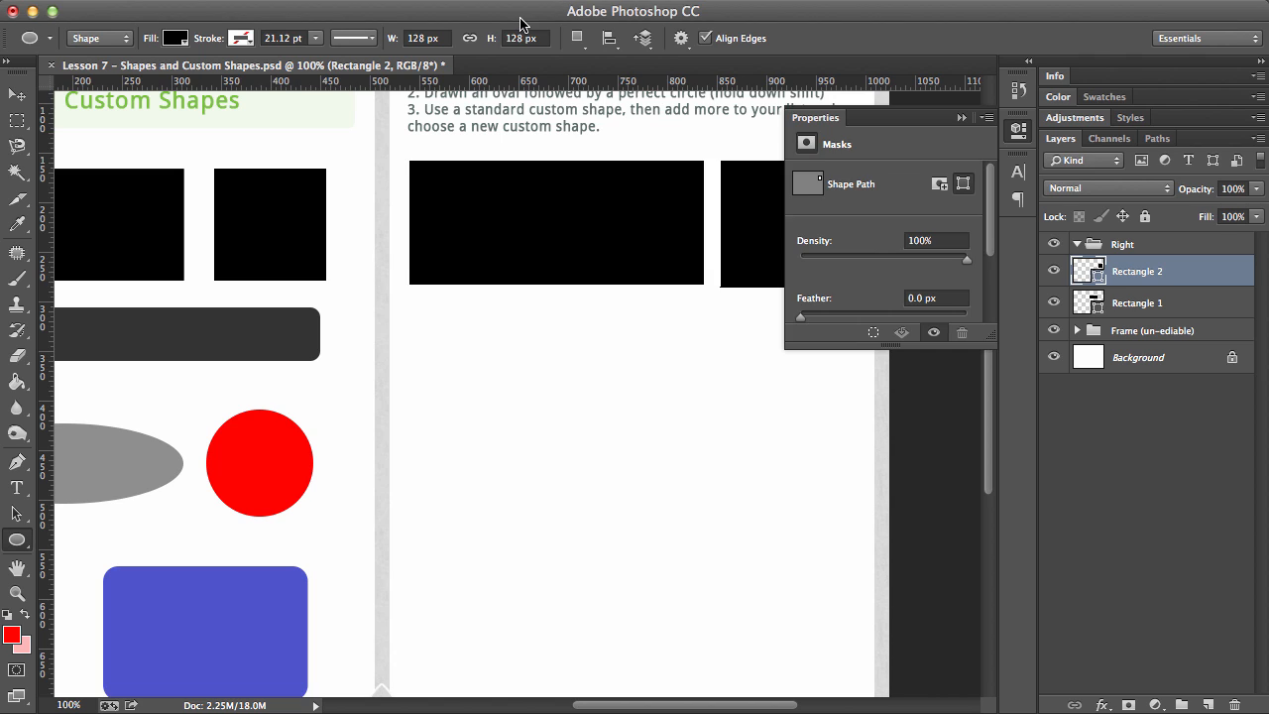
left_click(961, 119)
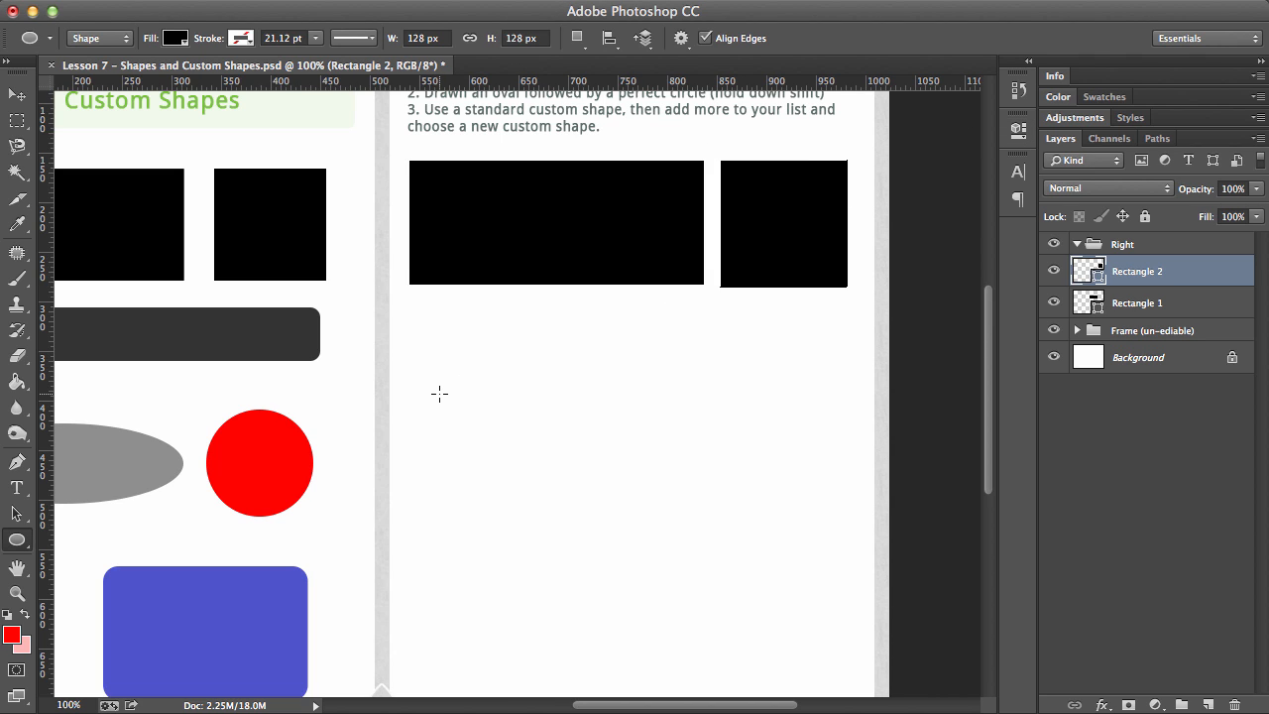
Cycle through the shape tools and settle on the Rounded Rectangle tool
left_click(22, 543)
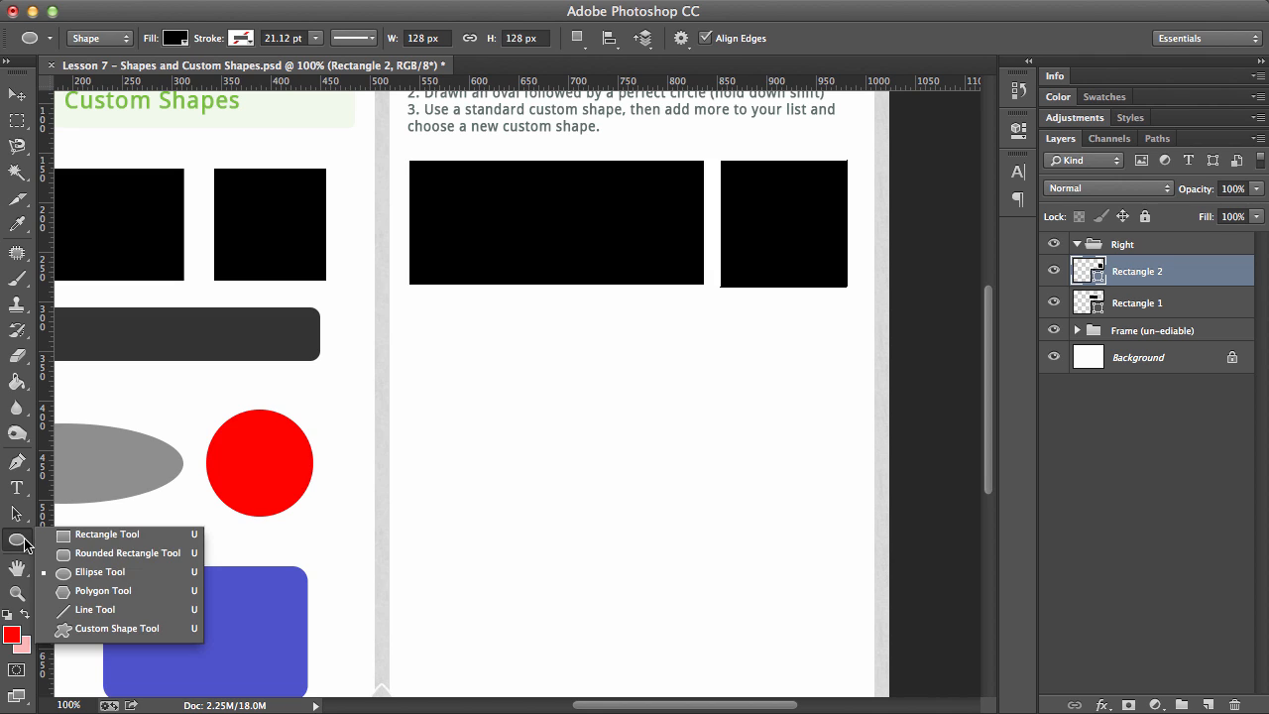
left_click(94, 553)
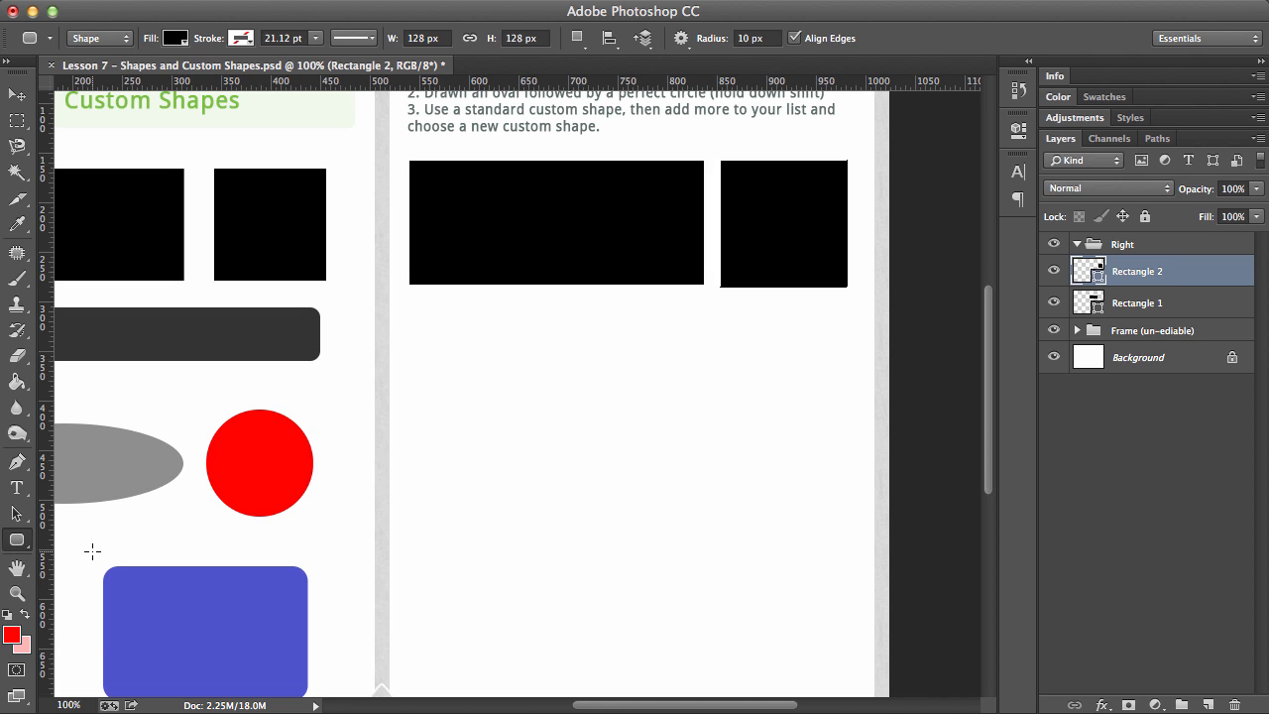
key("shift+u")
key("shift+u")
key("shift+u")
key("shift+u")
key("shift+u")
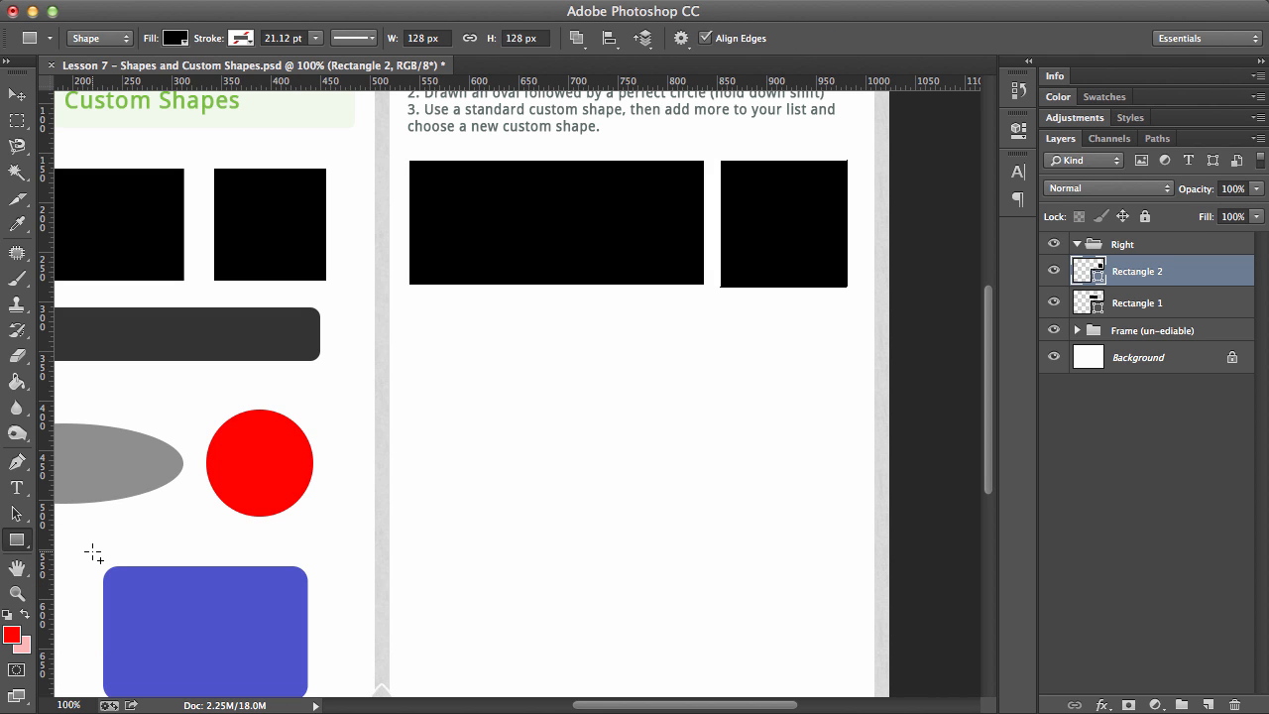
key("shift+u")
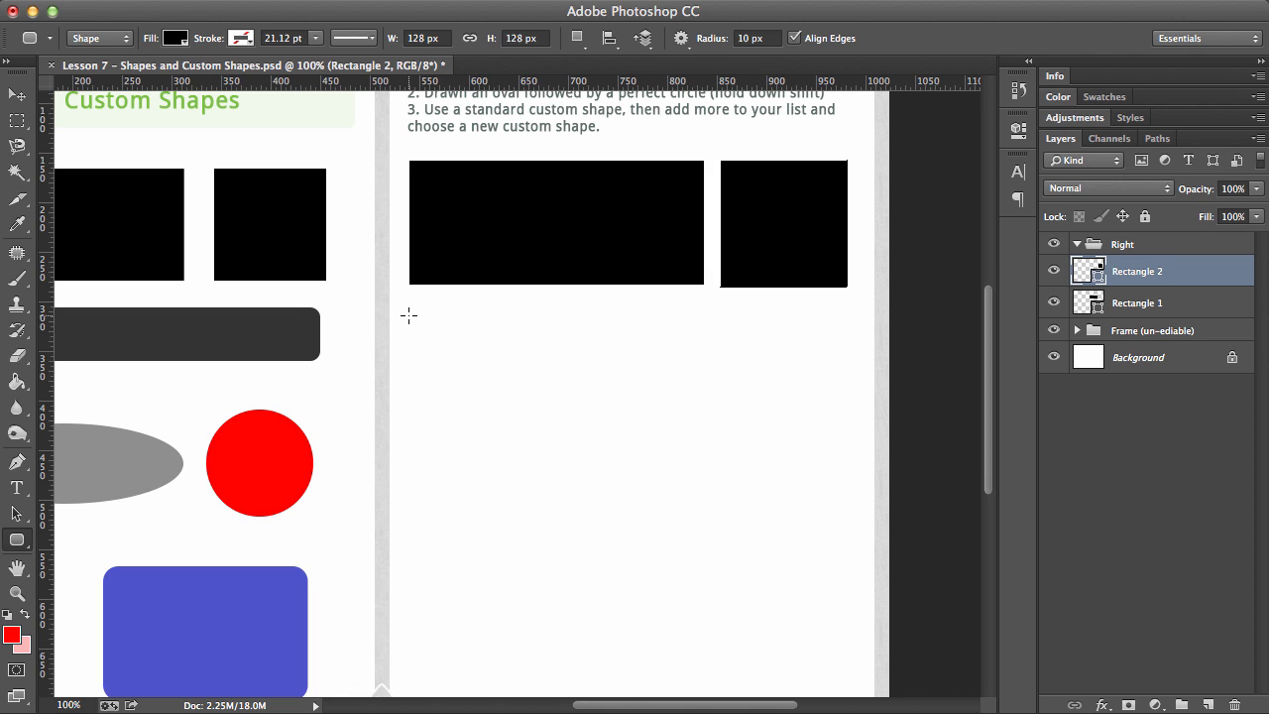
Try rounded rectangles of about 437 by 109 px with 10 px radius and 361 by 222 px with 100 px radius, undoing each
left_click_drag(409, 316, 842, 423)
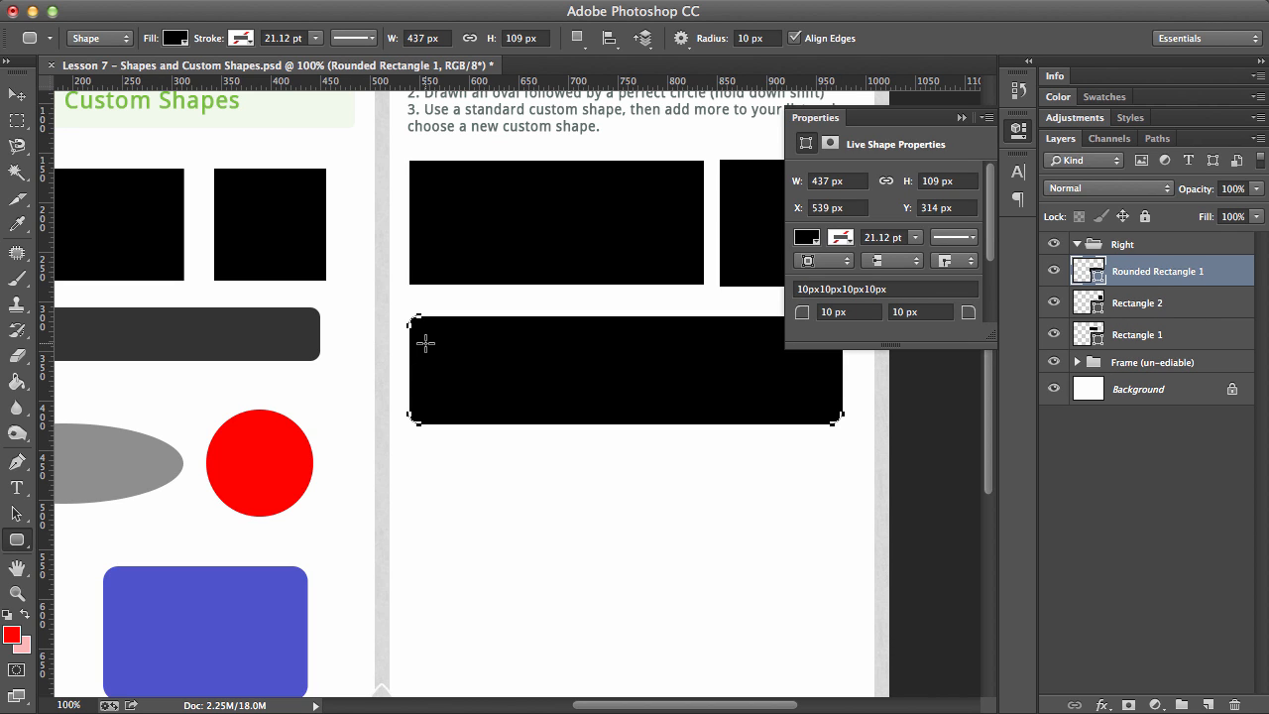
key("super+z")
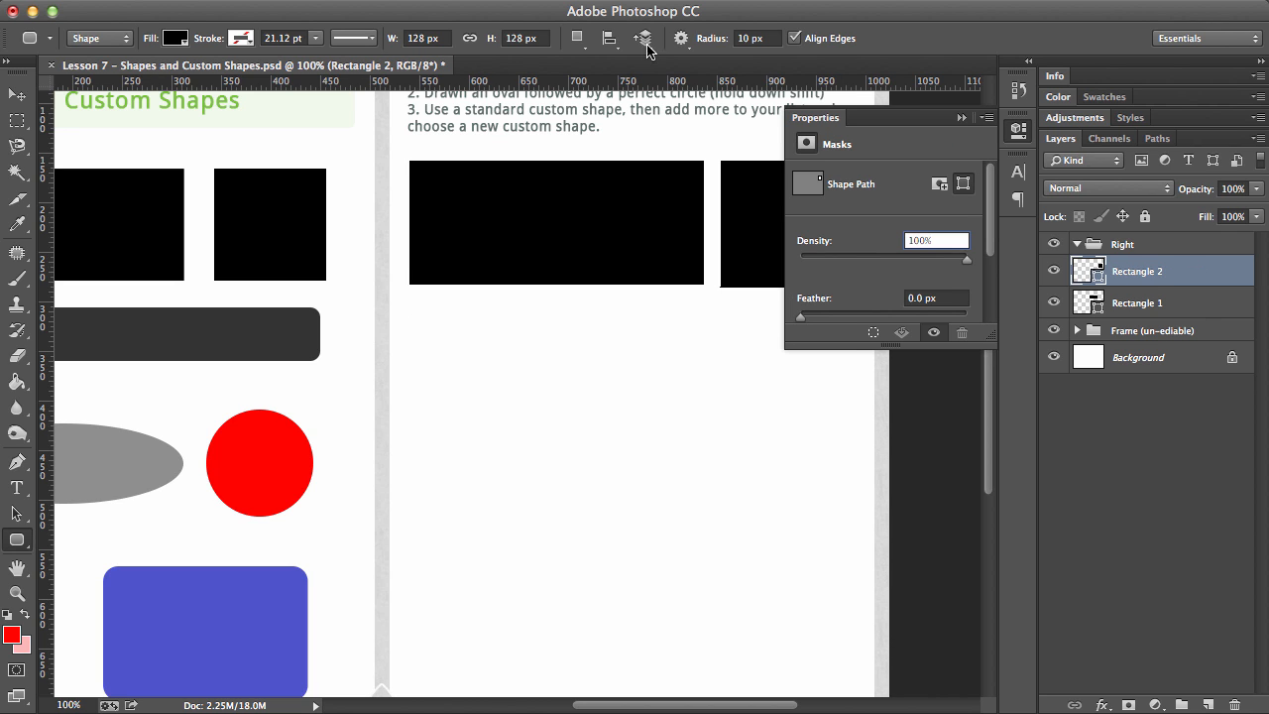
left_click(750, 37)
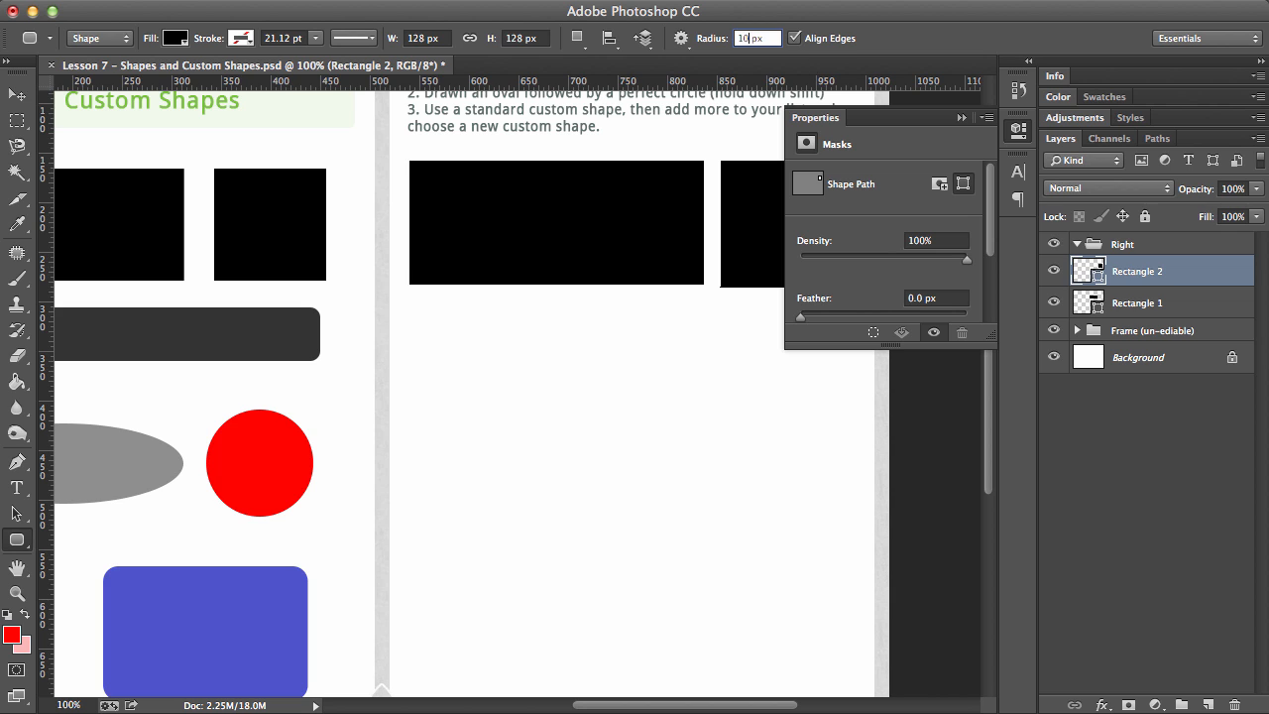
type("0")
left_click_drag(432, 312, 790, 532)
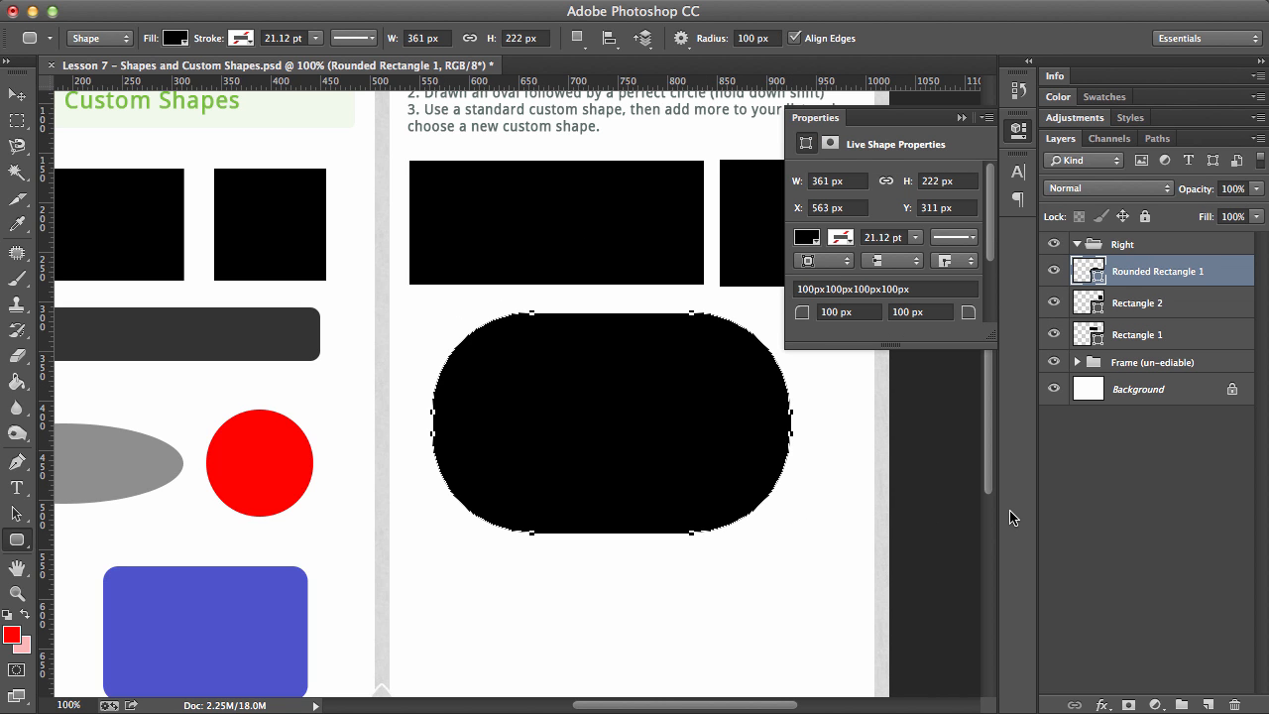
key("super+z")
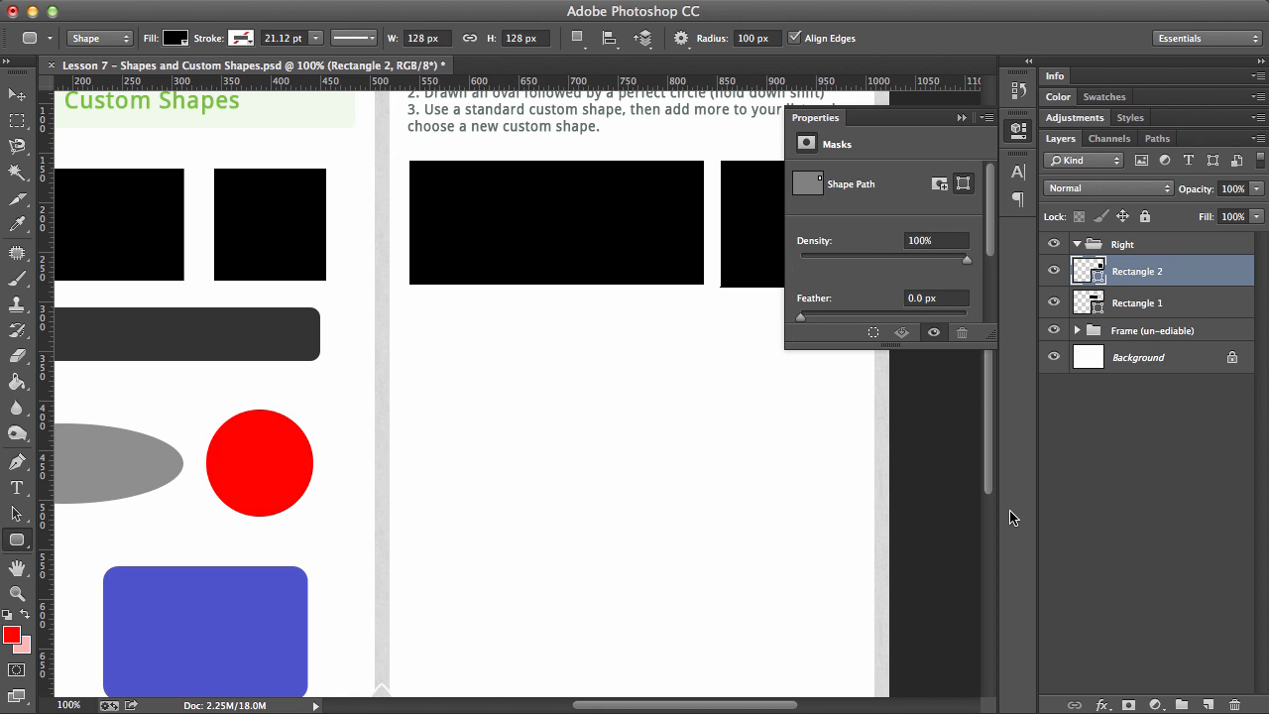
Set the corner radius to 10 px and draw a black rounded rectangle about 444 by 88 px below the two rectangles
left_click(750, 37)
key("BackSpace")
left_click_drag(412, 304, 852, 390)
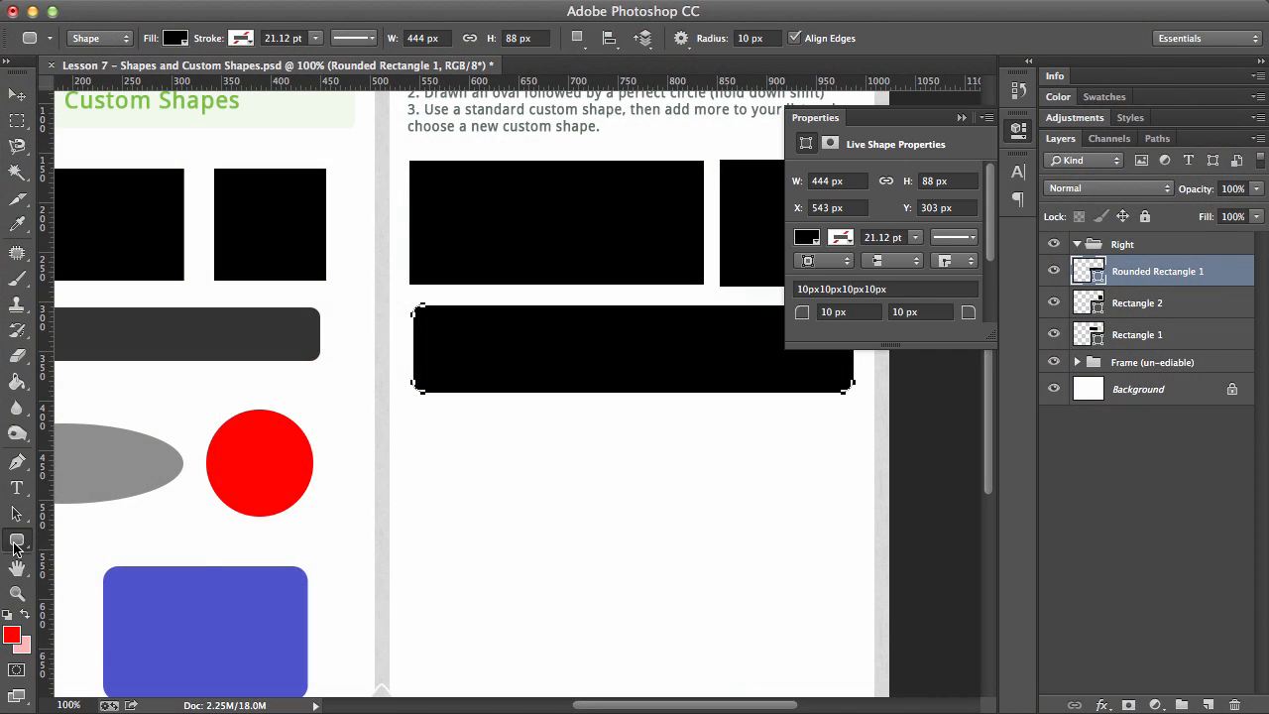
Draw an oval about 266 by 85 px below the rounded rectangle with the Ellipse tool
right_click(15, 547)
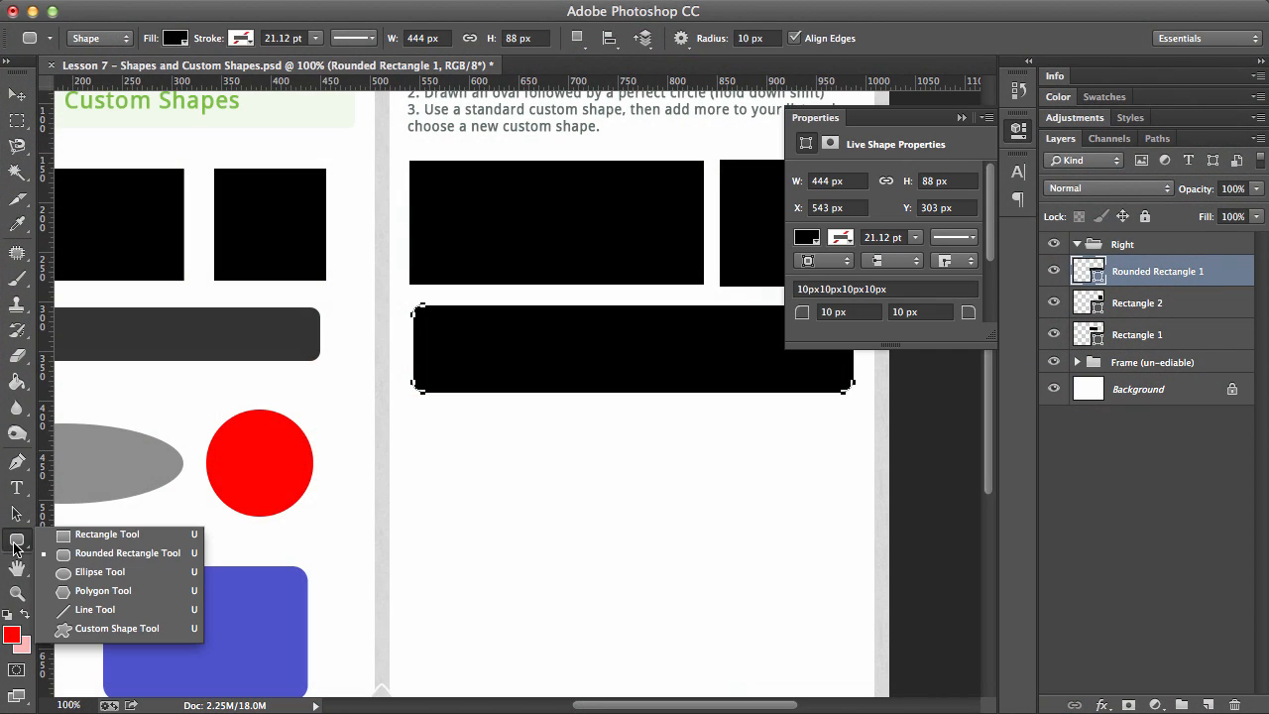
left_click(117, 571)
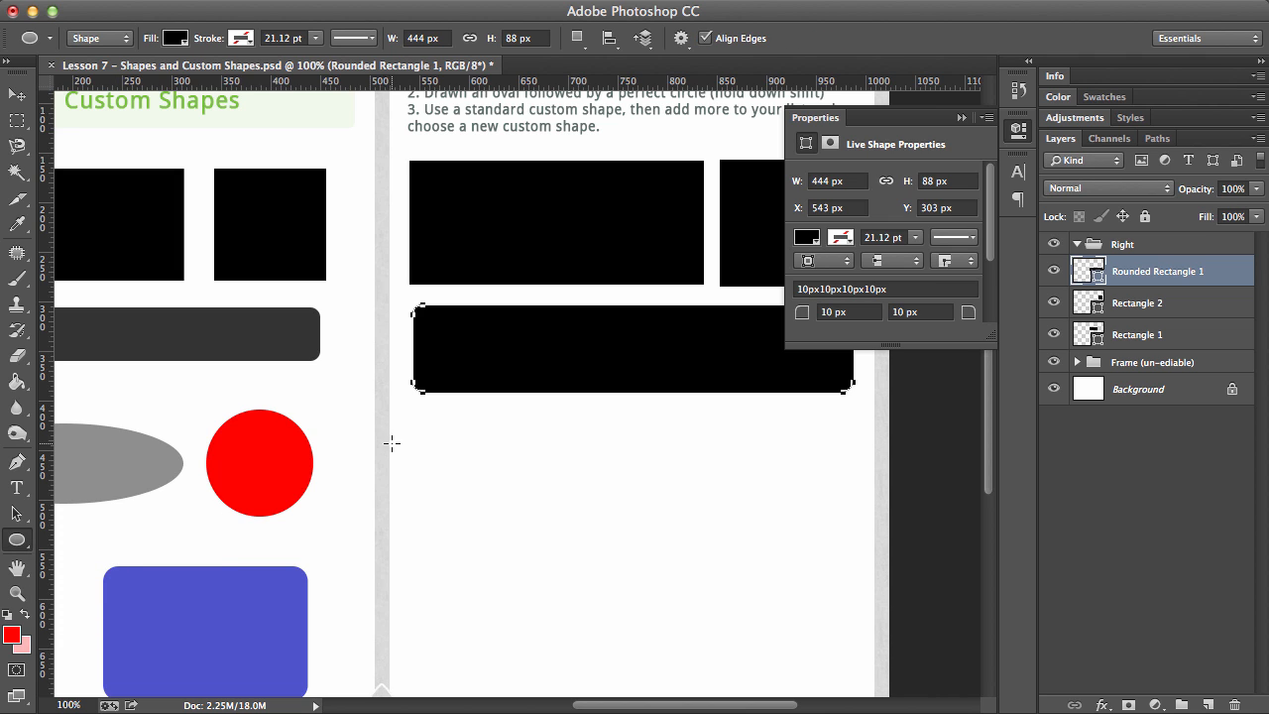
left_click_drag(416, 419, 678, 502)
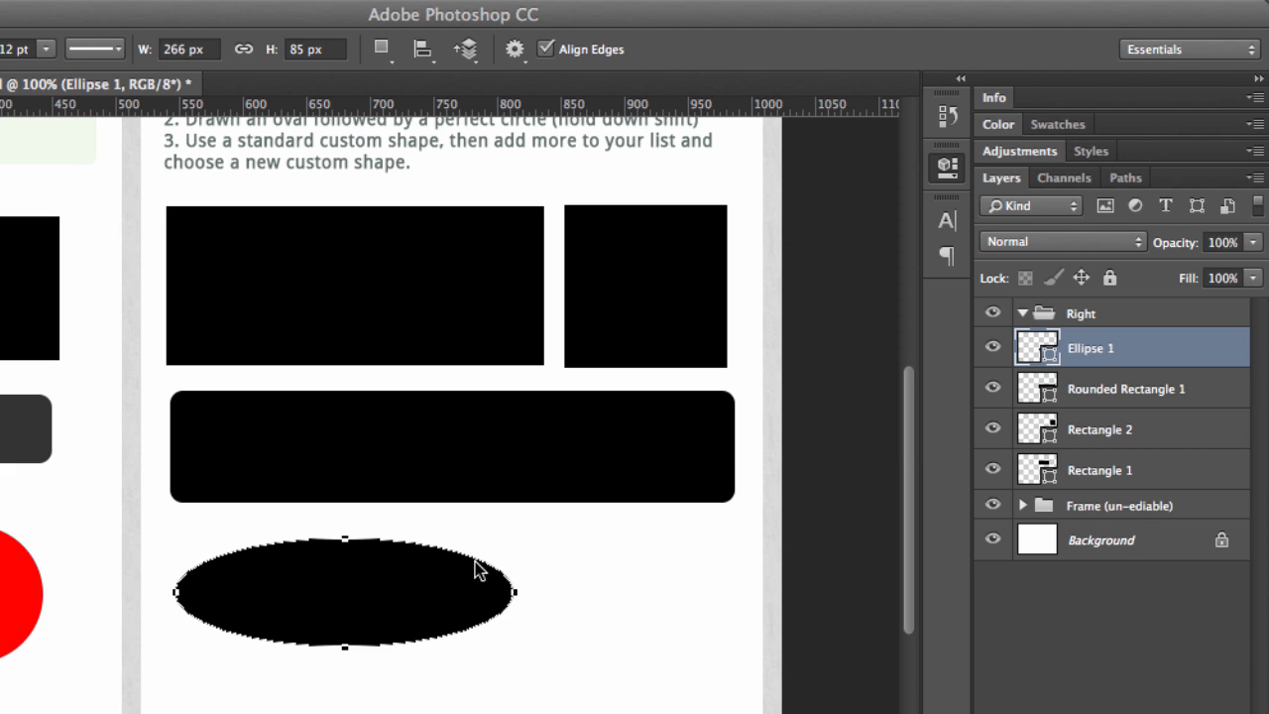
Change the oval's fill to the grey 8e8e8e sampled from the example ellipse on the left-hand page
double_click(1031, 359)
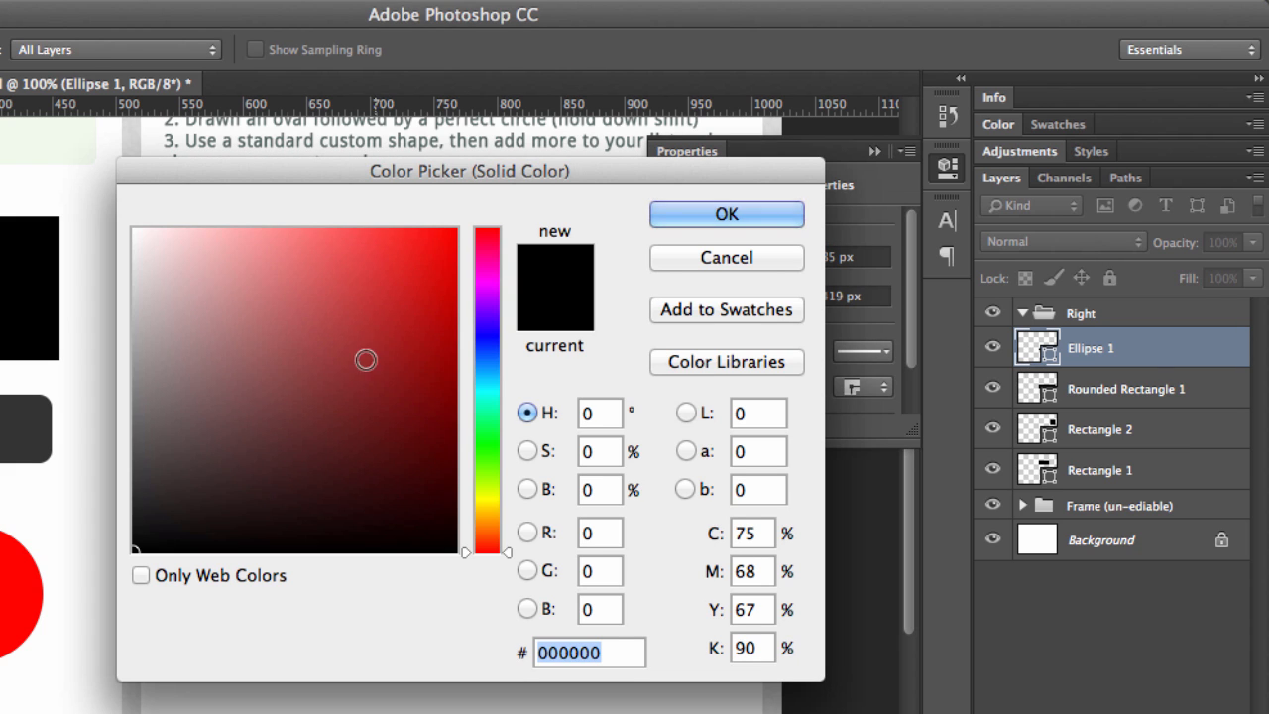
left_click(152, 410)
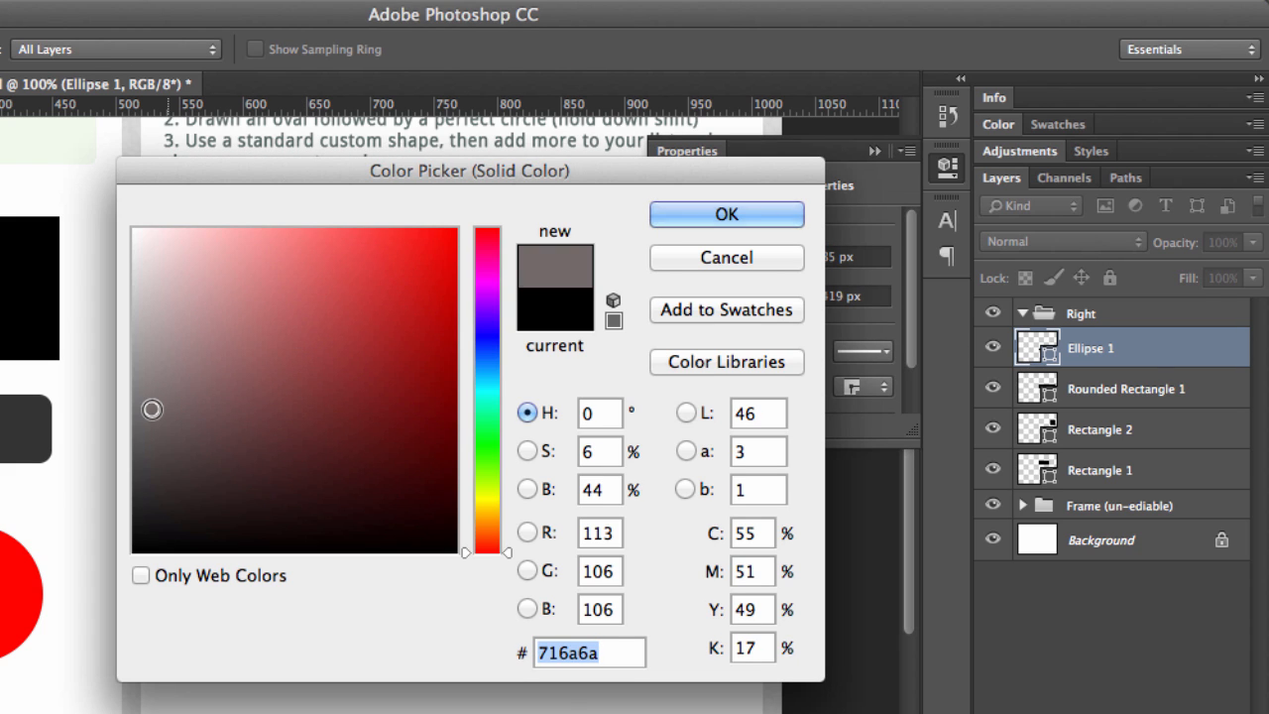
left_click_drag(260, 182, 508, 194)
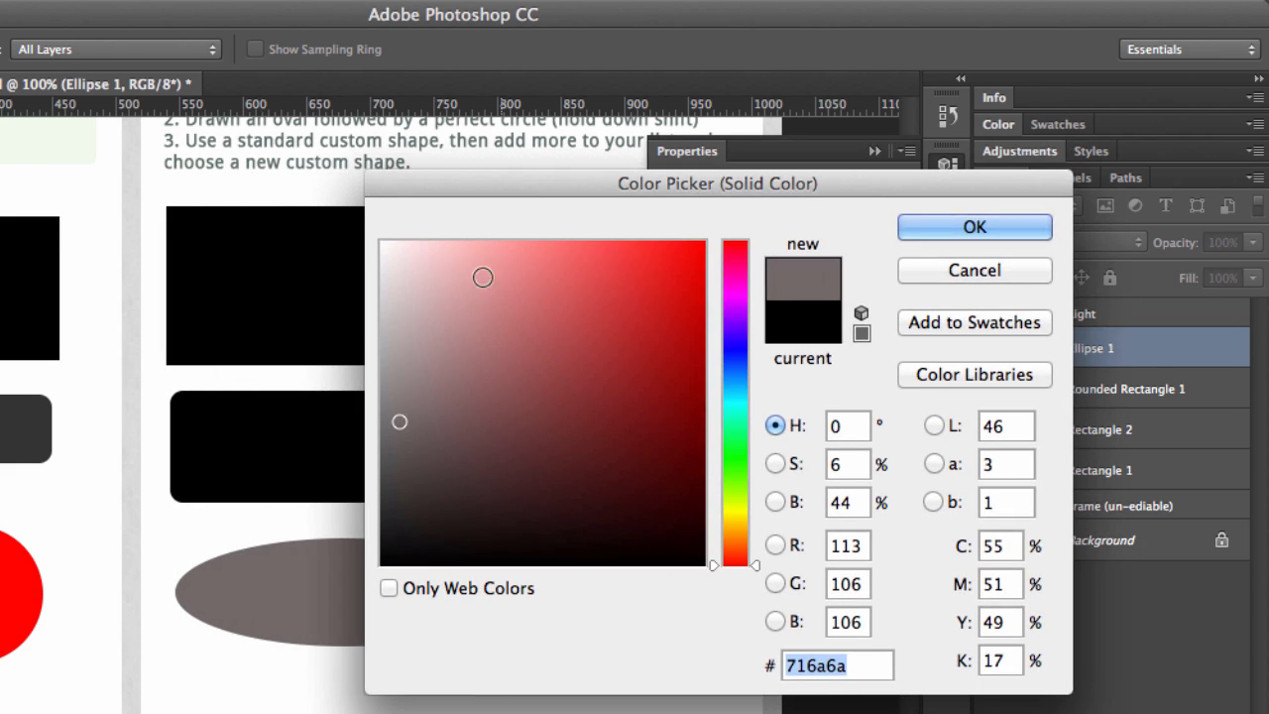
left_click(413, 361)
left_click(392, 393)
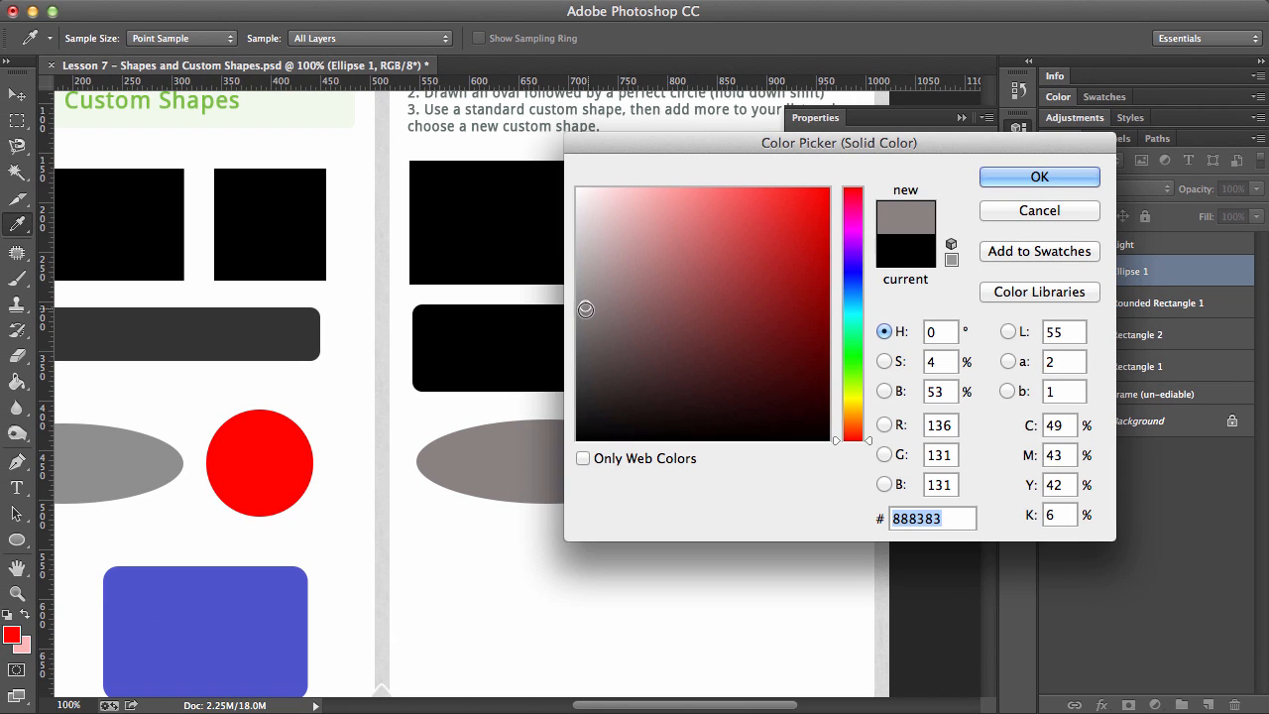
left_click(121, 445)
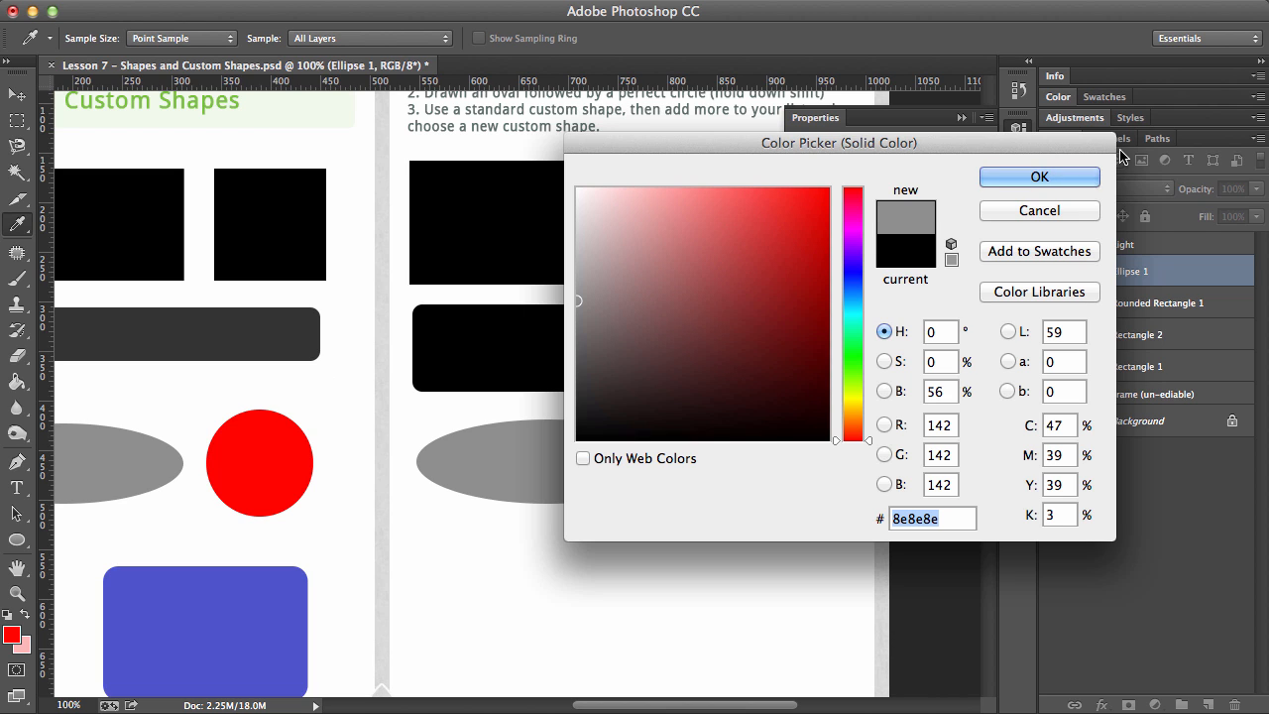
left_click(1037, 176)
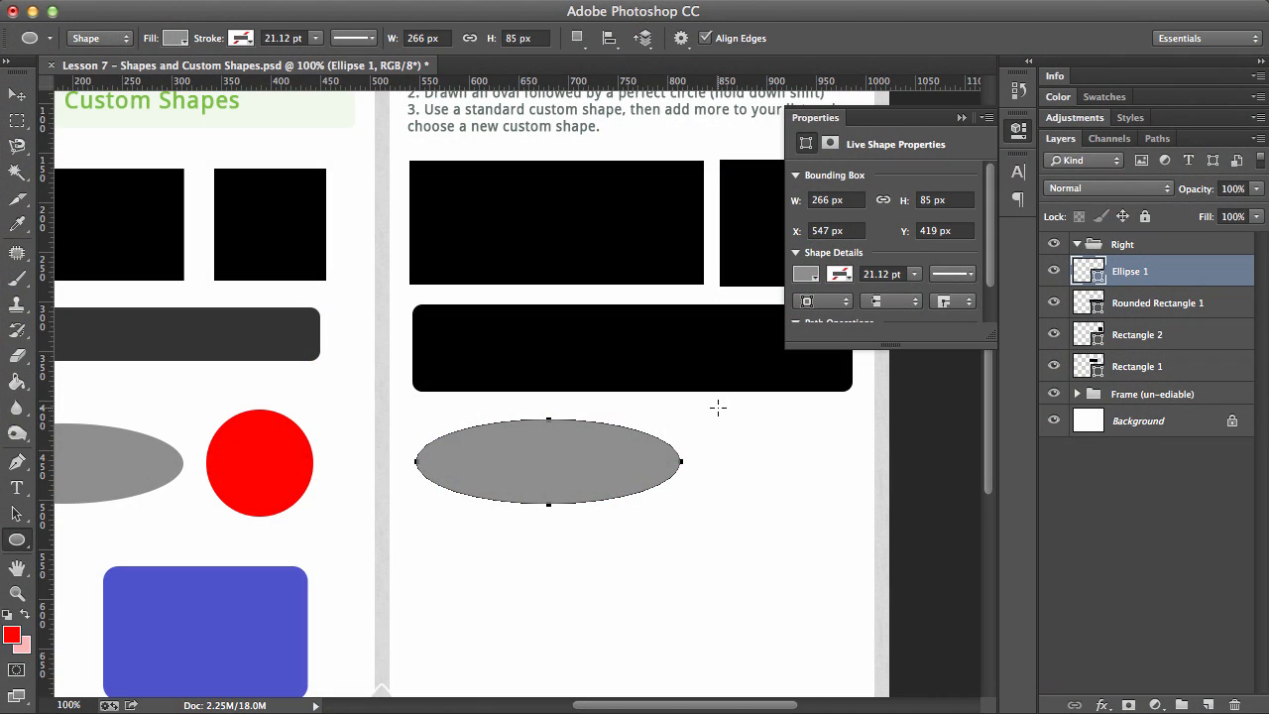
Draw a circle about 113 px wide beside the grey oval and fill it with red ff0000 sampled from the example circle
left_click_drag(715, 413, 821, 525)
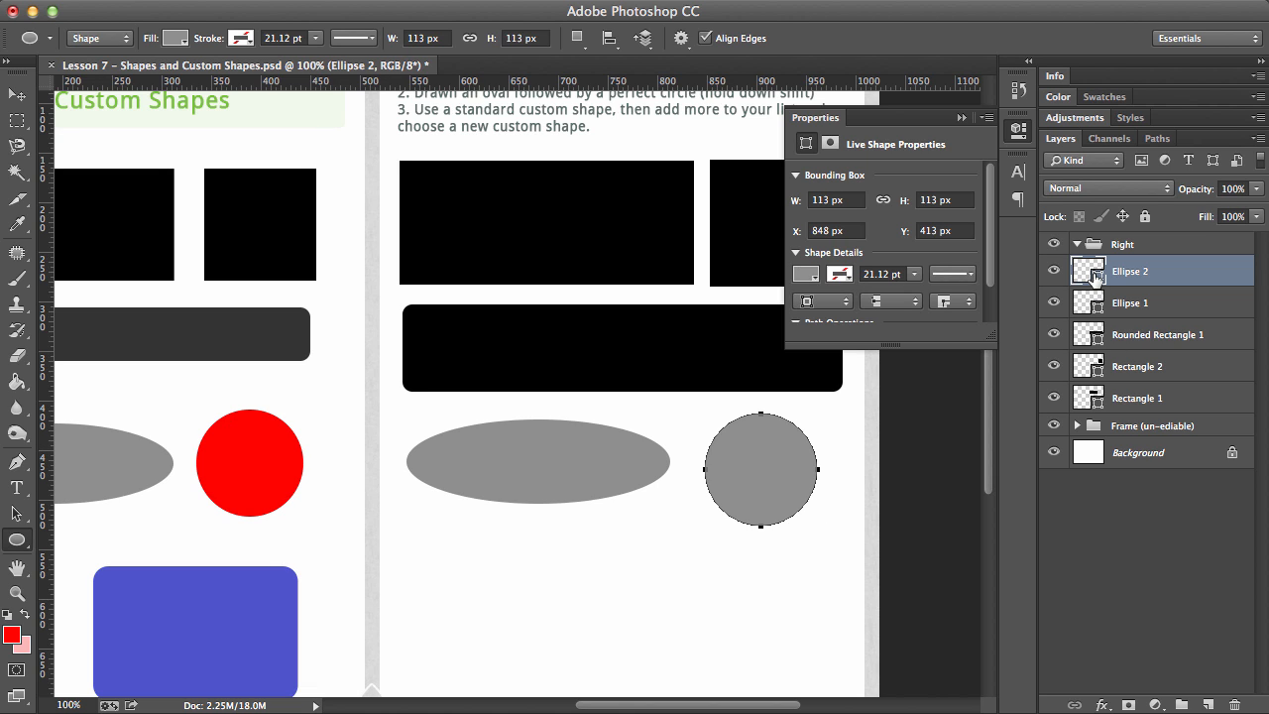
double_click(1096, 275)
left_click(282, 458)
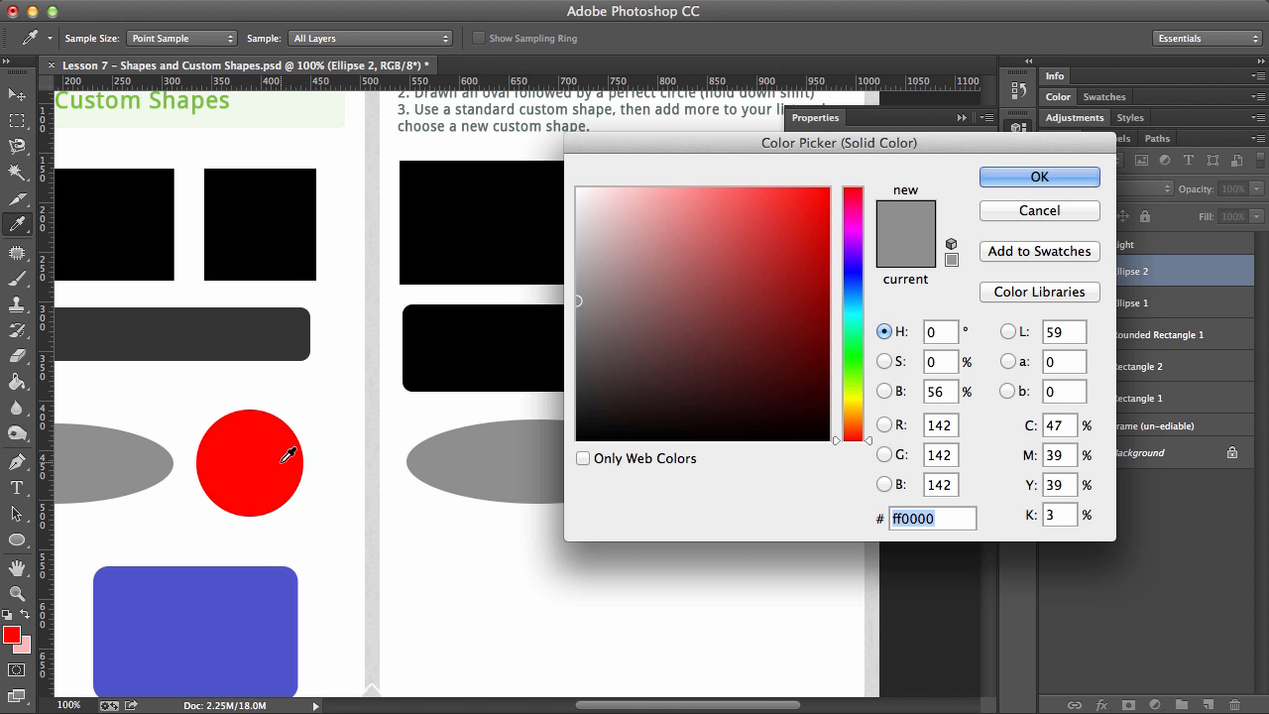
left_click(1039, 178)
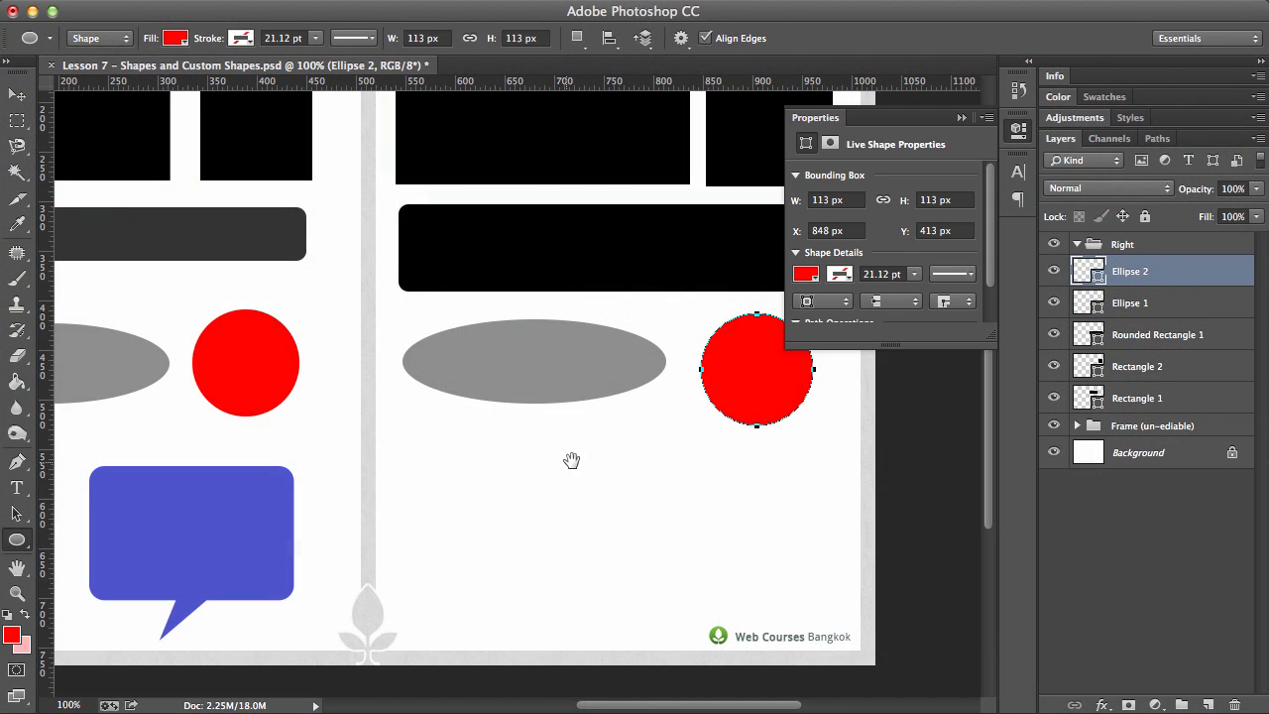
scroll(575, 460, "left", 5)
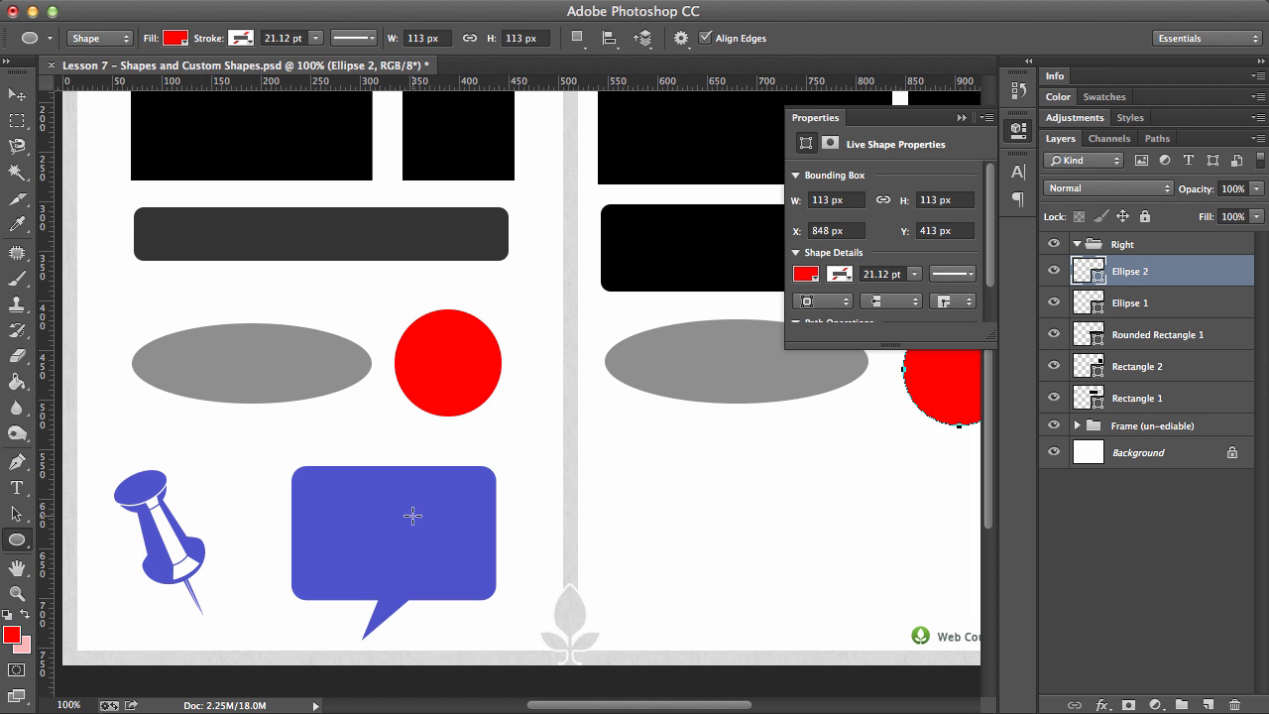
left_click(961, 117)
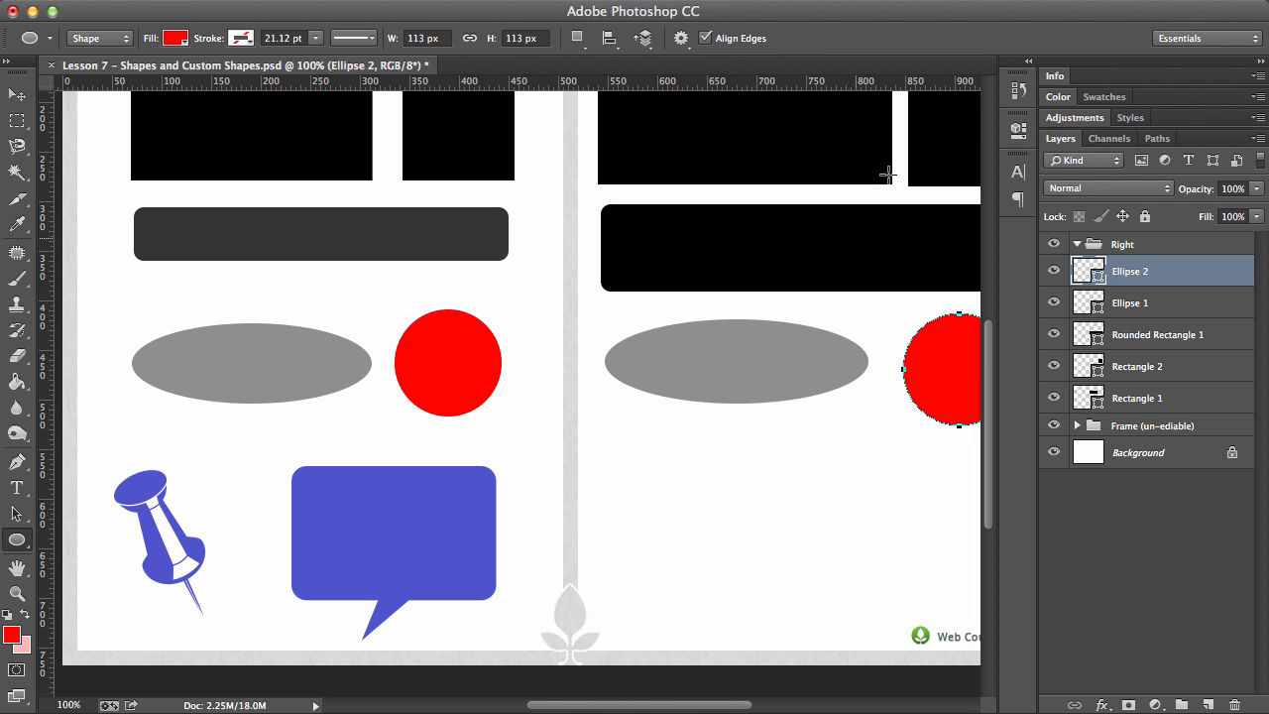
left_click_drag(756, 386, 598, 360)
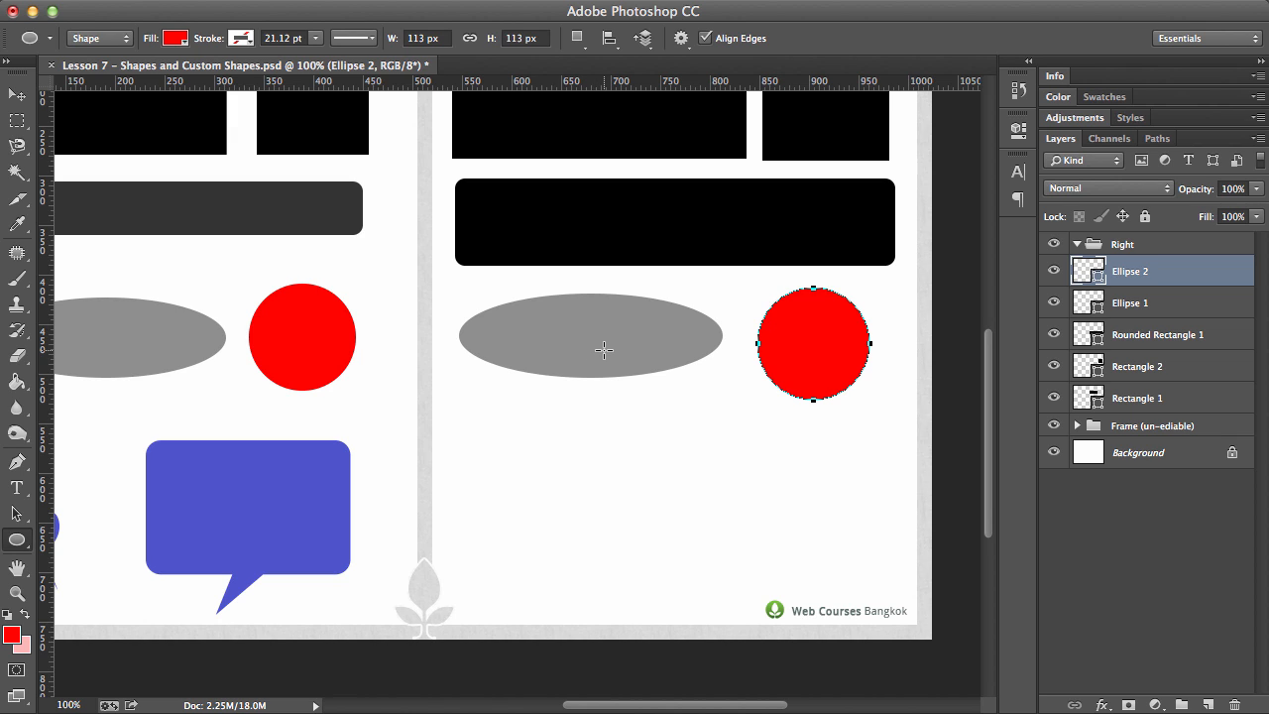
Activate the Custom Shape tool and append the All shape set to its collection of available shapes
left_click(24, 538)
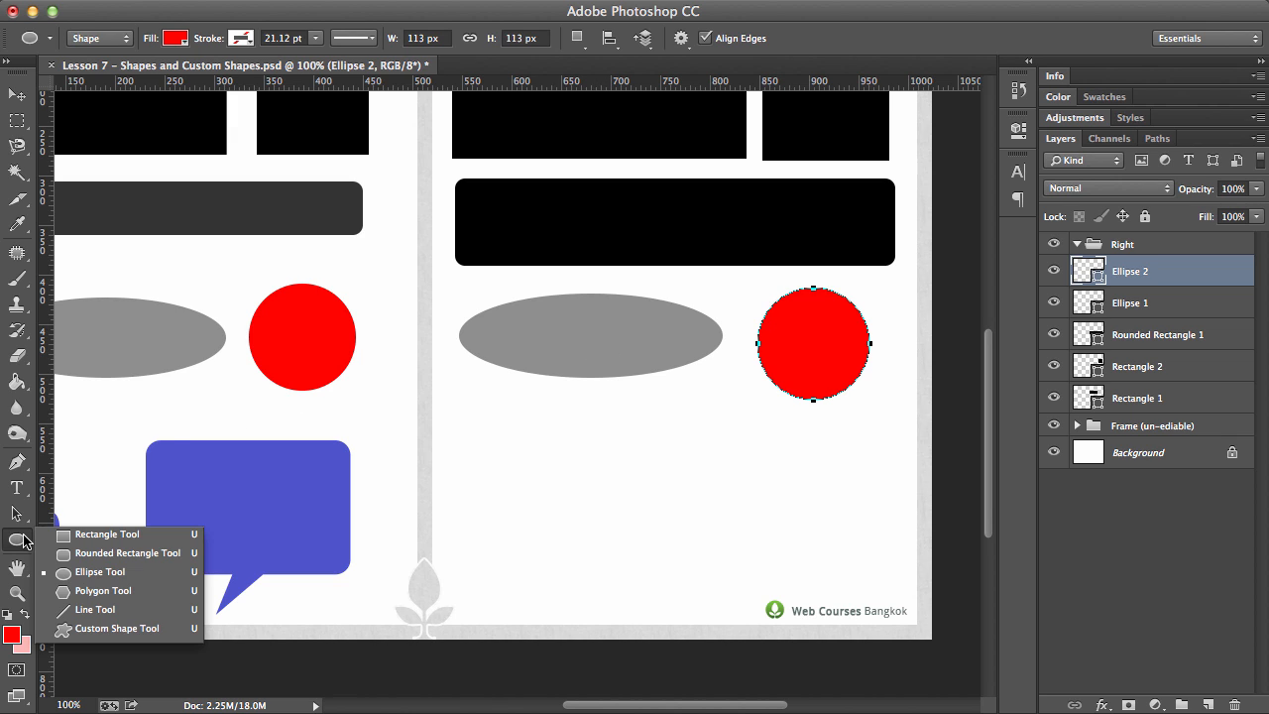
left_click(110, 629)
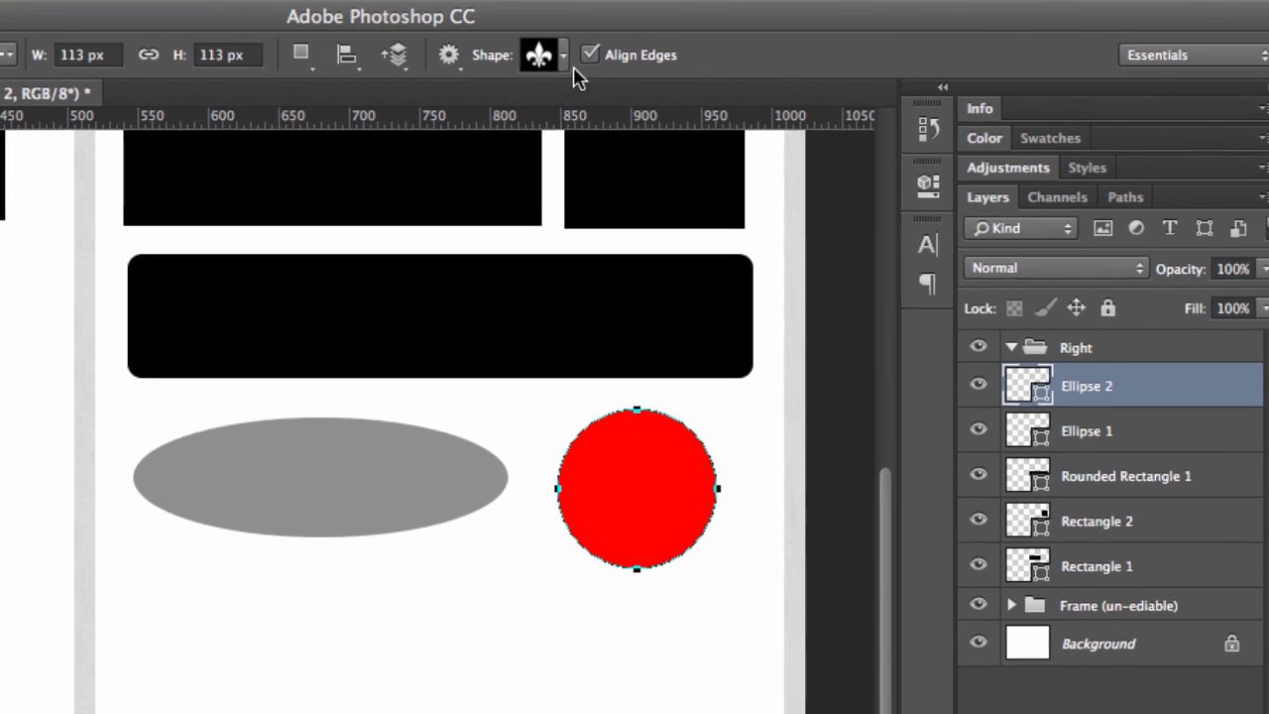
left_click(564, 60)
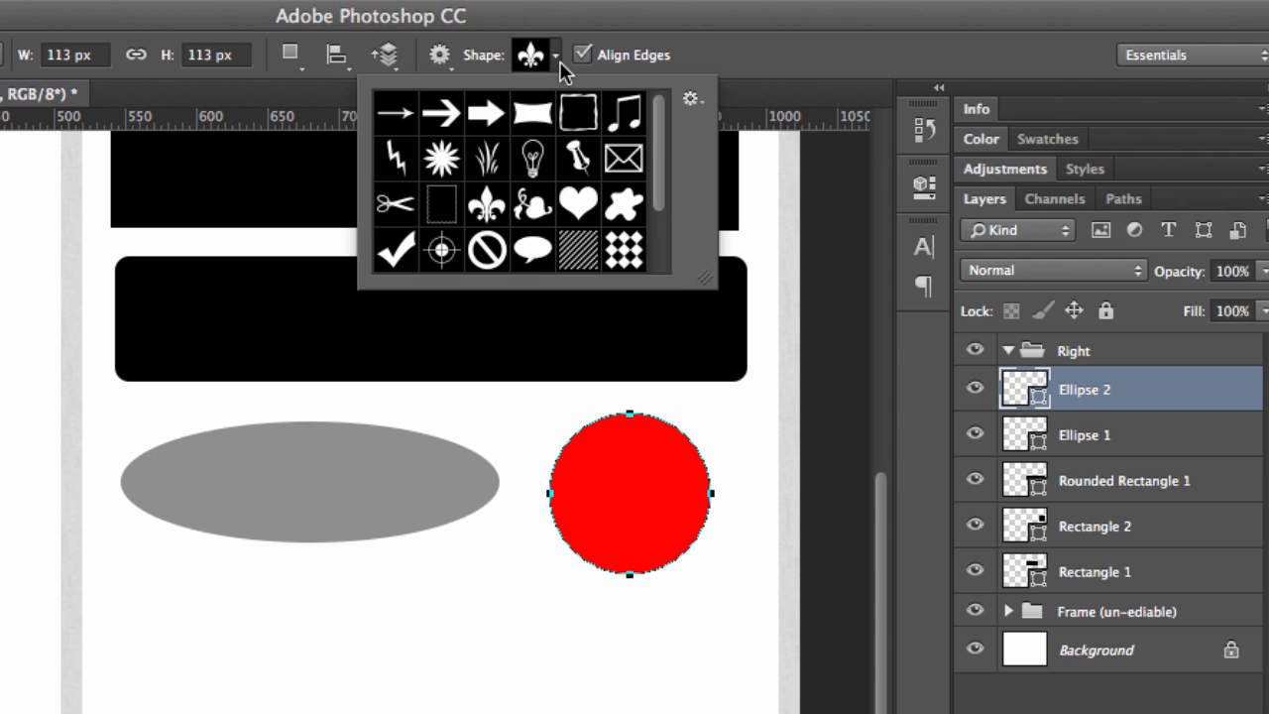
mouse_move(657, 116)
left_mouse_down()
mouse_move(657, 259)
mouse_move(658, 124)
left_mouse_up()
mouse_move(657, 121)
left_mouse_down()
mouse_move(663, 207)
mouse_move(662, 112)
left_mouse_up()
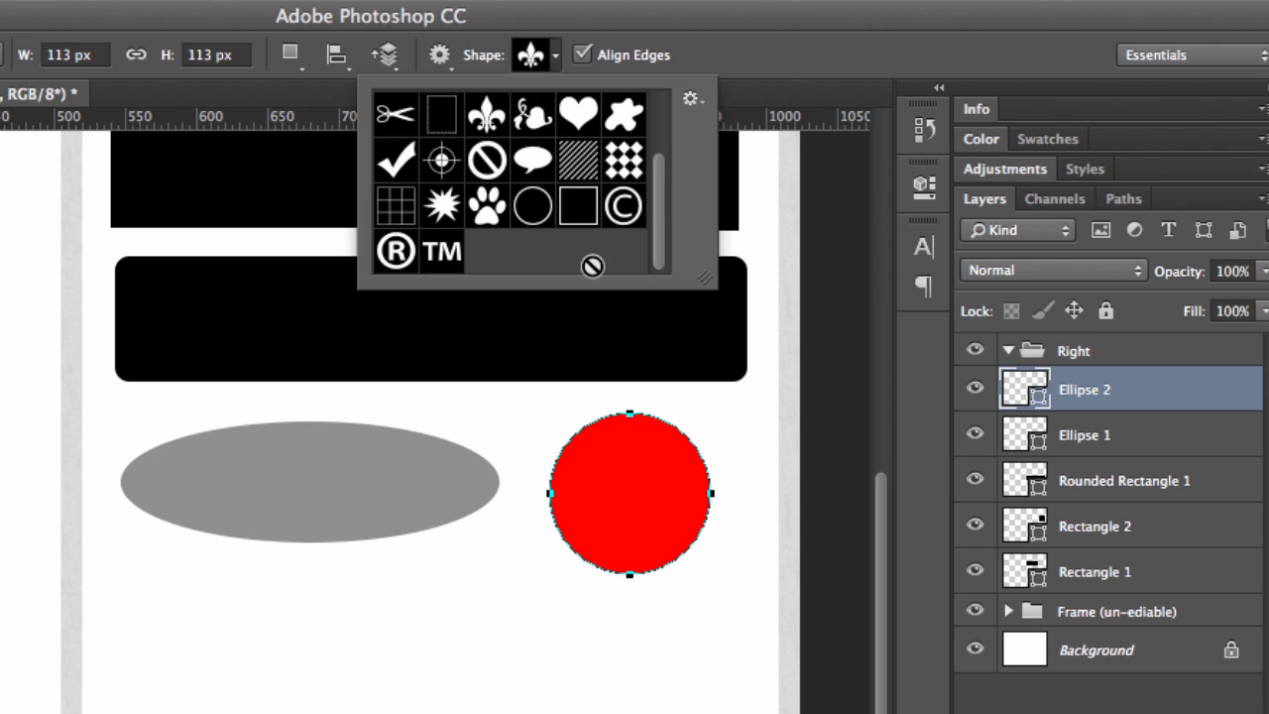
left_click(691, 100)
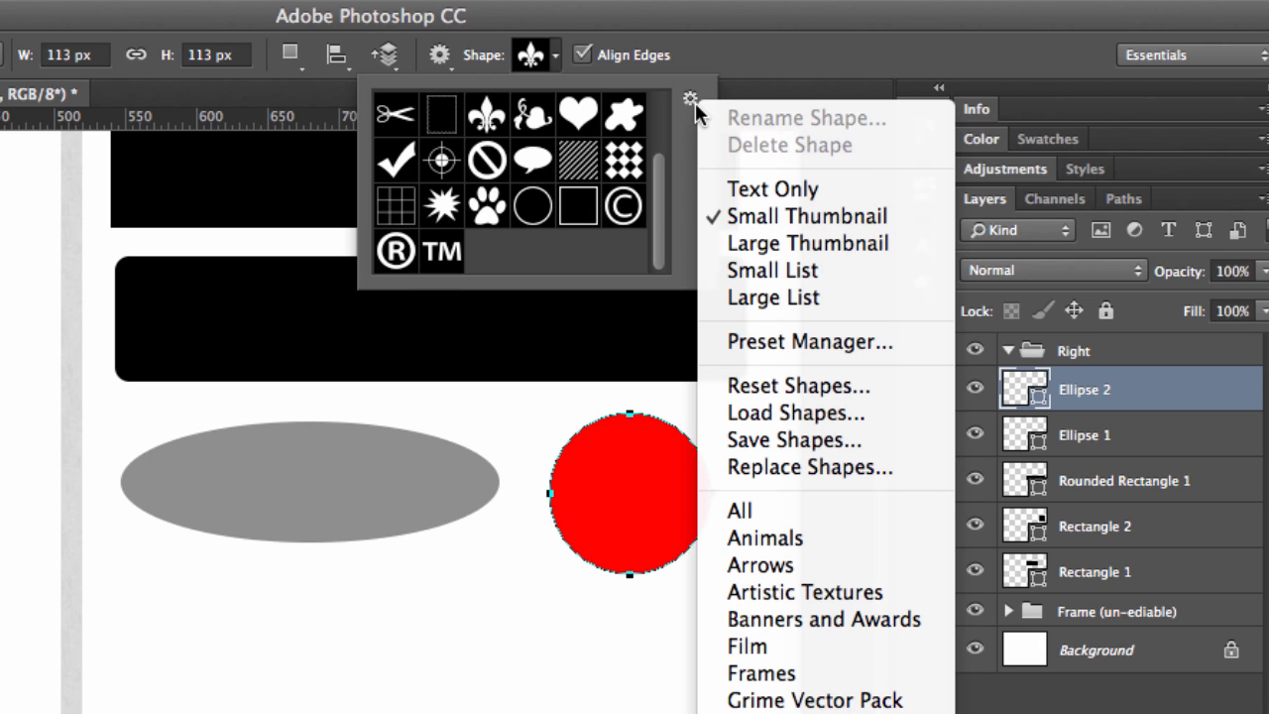
left_click(757, 513)
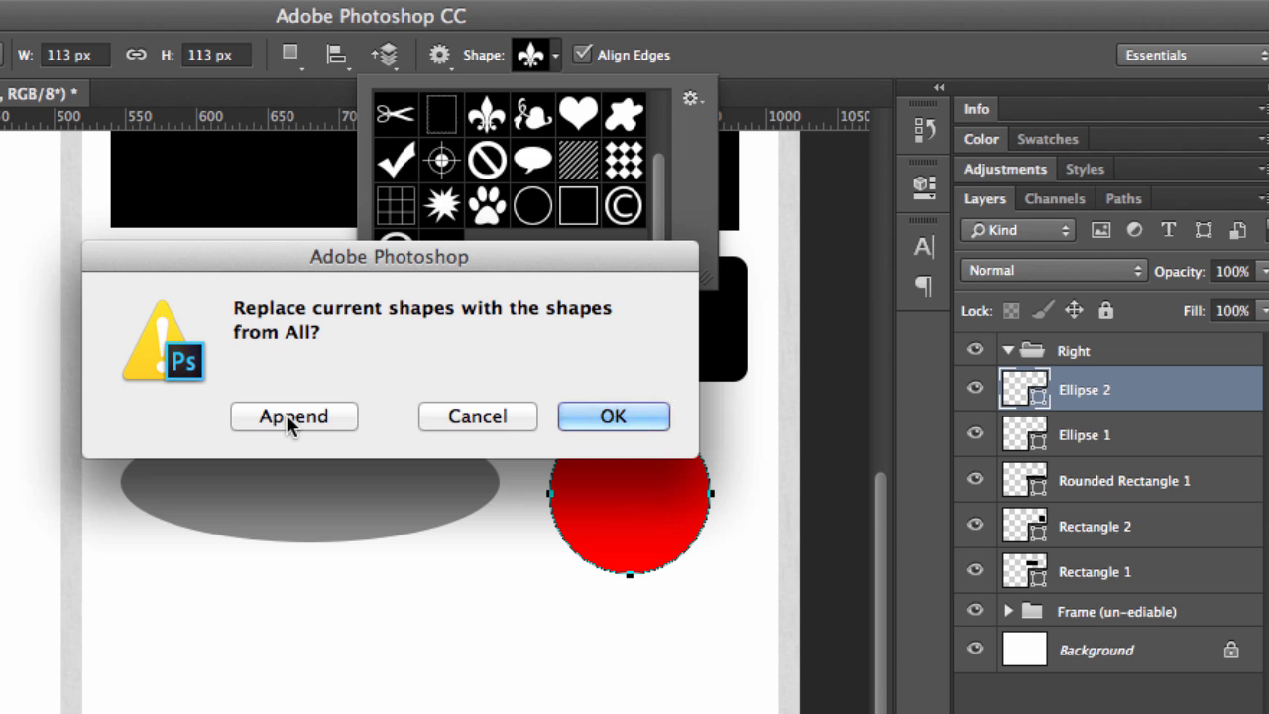
left_click(286, 414)
Enlarge the custom shape picker and display its shapes as large thumbnails
left_click_drag(659, 111, 912, 473)
left_click(894, 101)
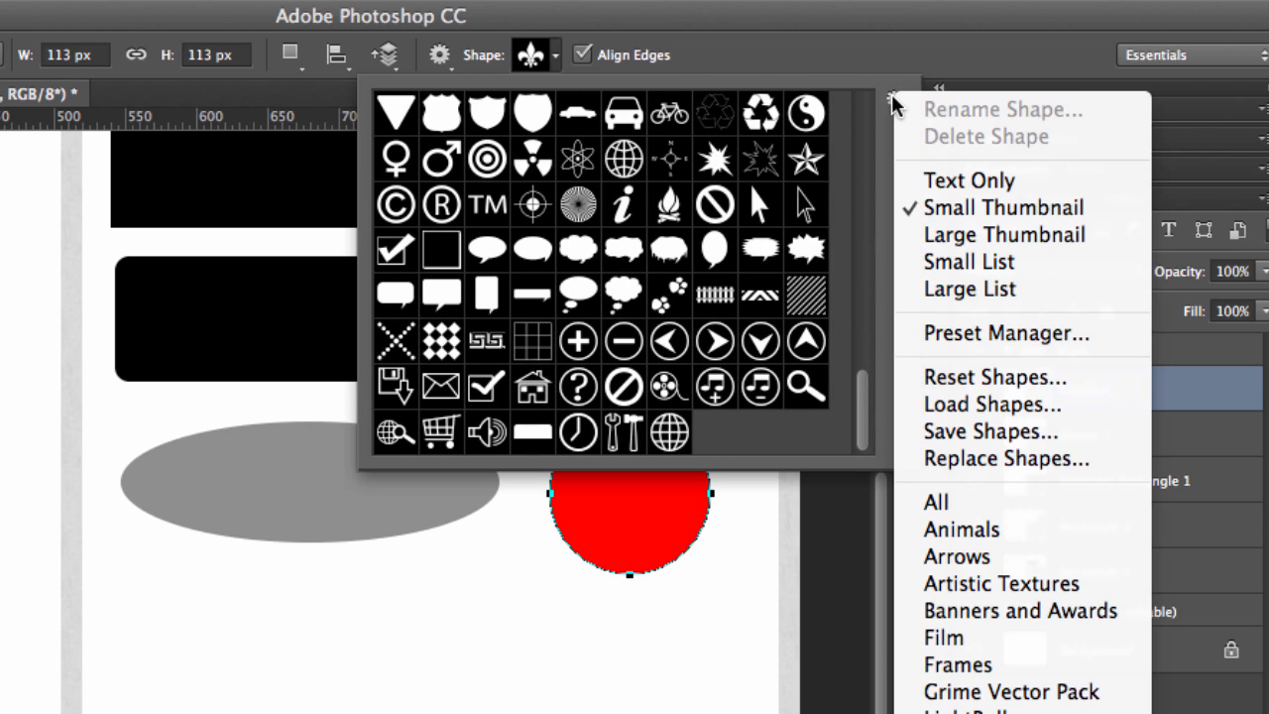
left_click(942, 238)
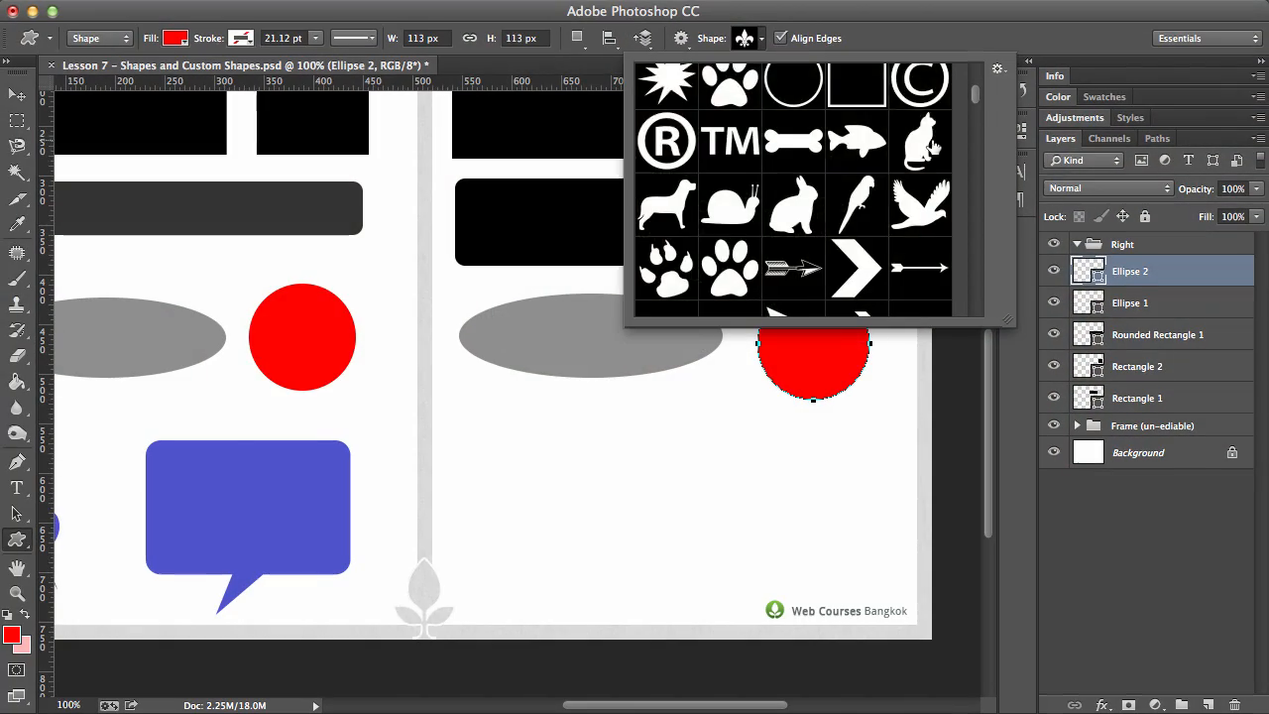
Draw a pushpin custom shape about 105 by 167 px below the grey oval on the right-hand page
scroll(929, 147, "up", 5)
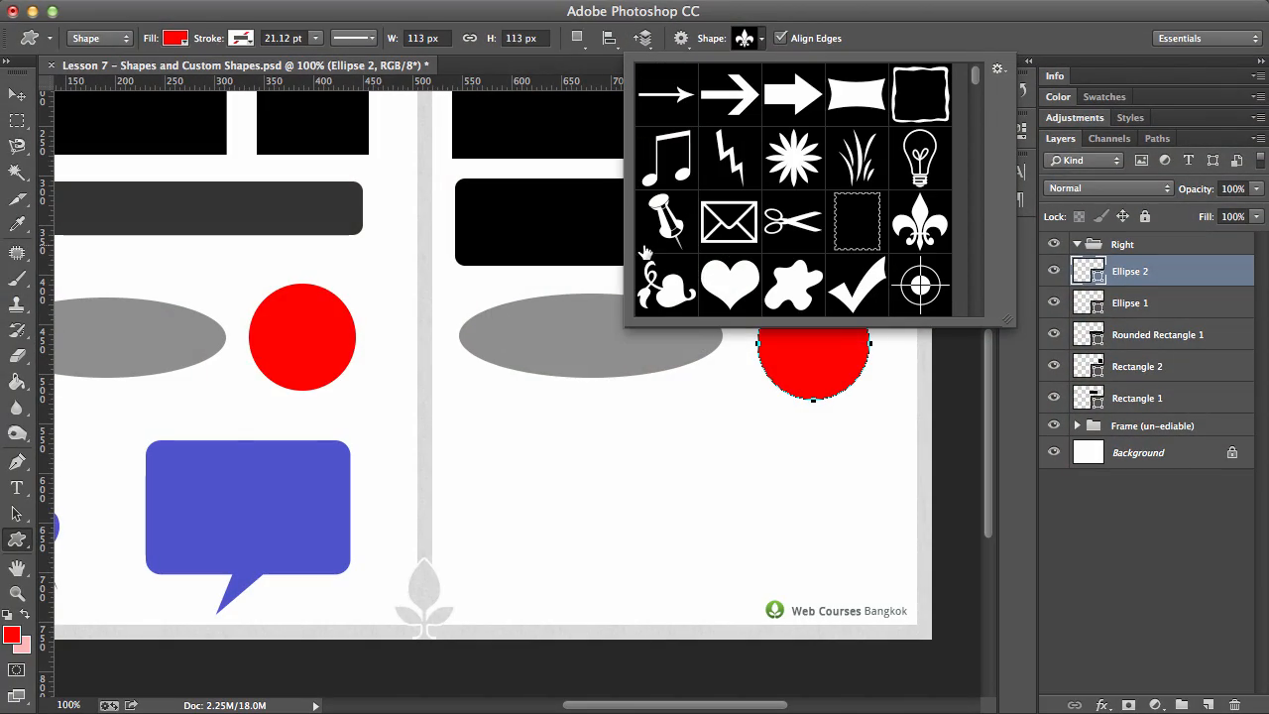
left_click(659, 226)
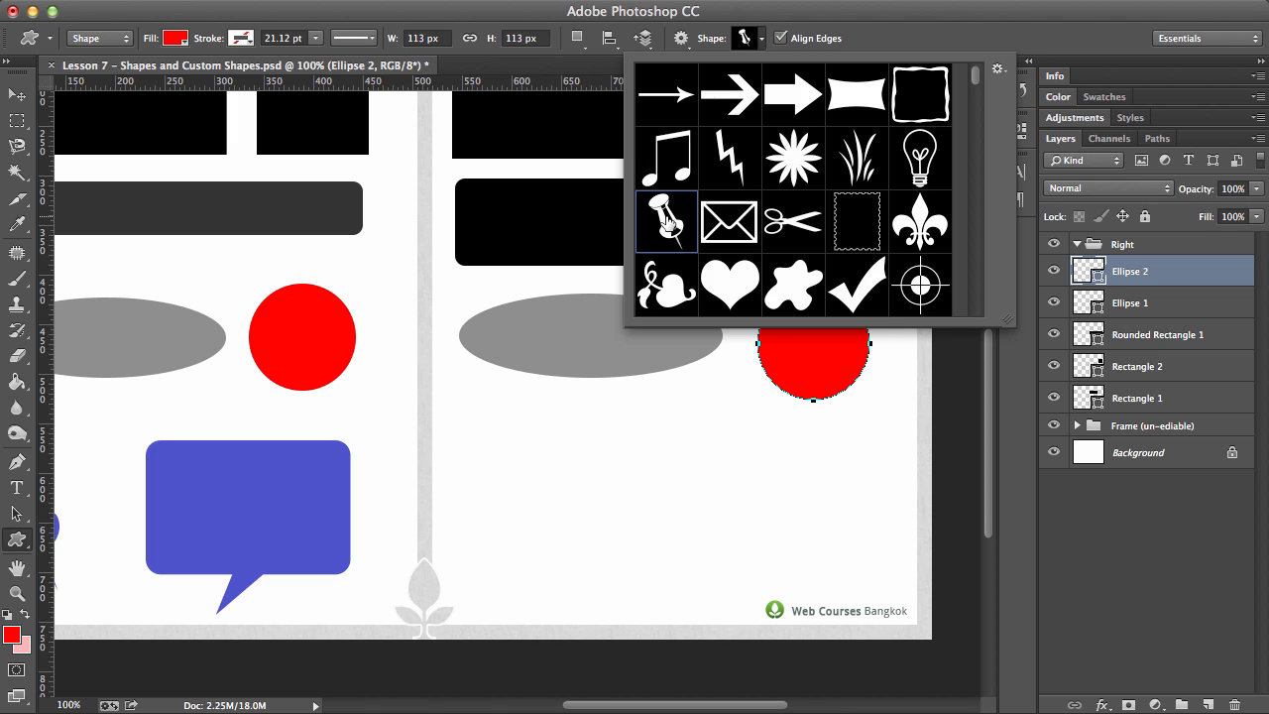
key("Return")
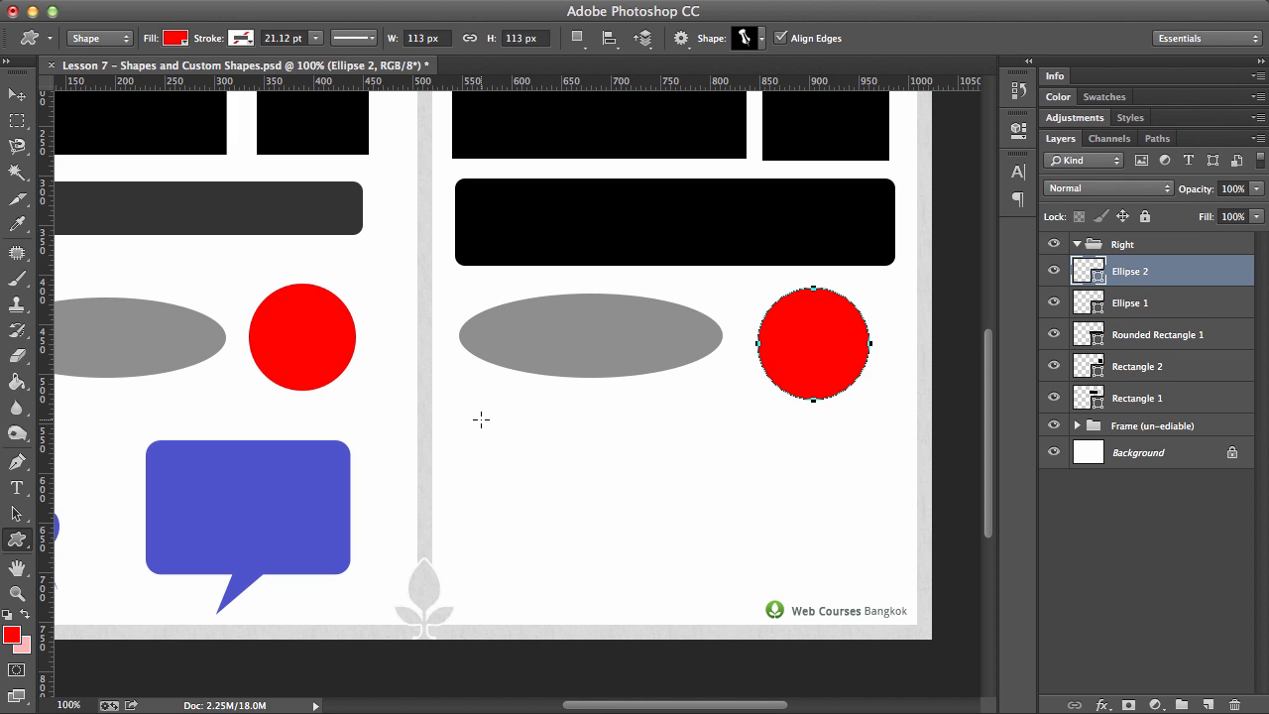
left_click_drag(481, 419, 585, 587)
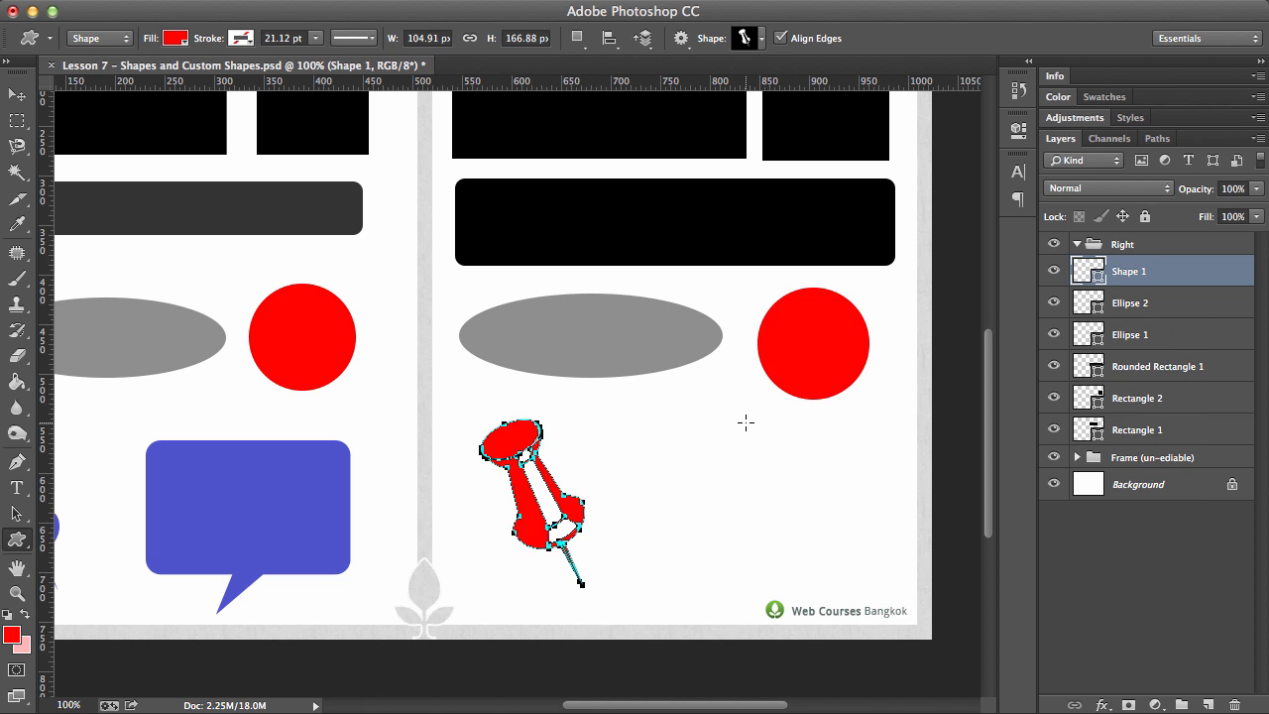
Change the pushpin's fill to the blue 4e54cc sampled from the example pushpin on the left-hand page
left_click_drag(659, 421, 750, 390)
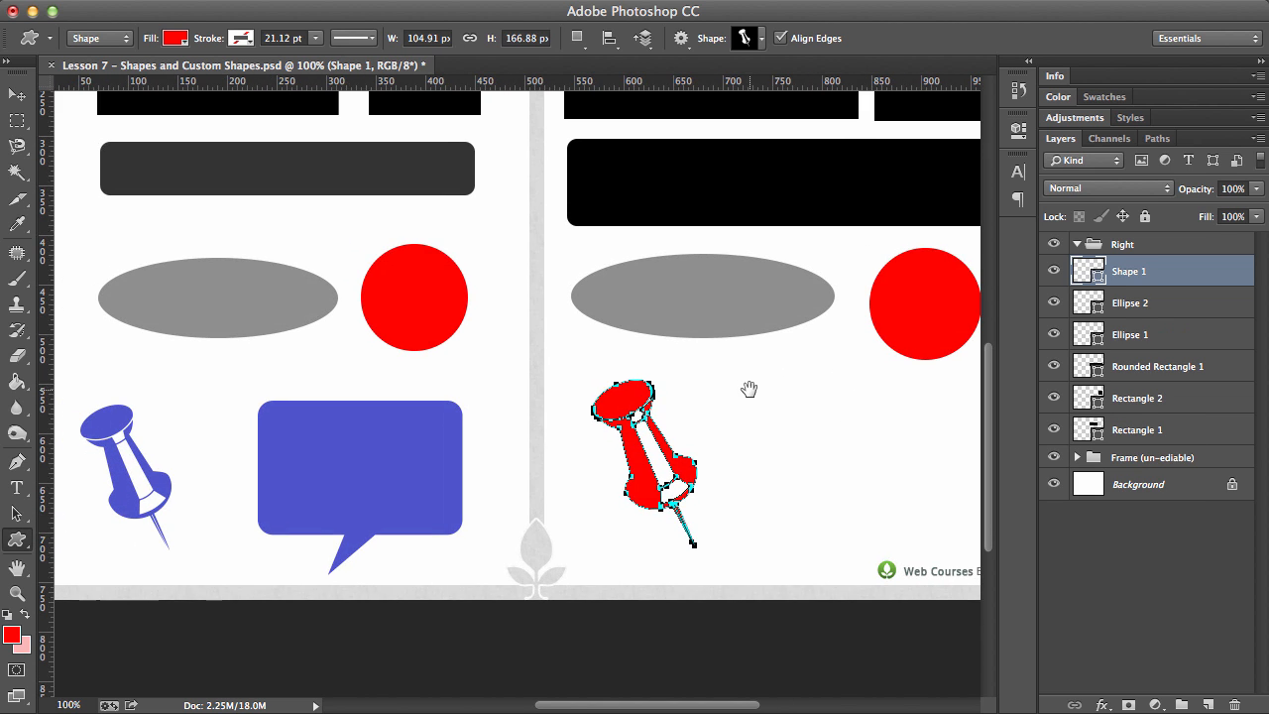
double_click(1077, 271)
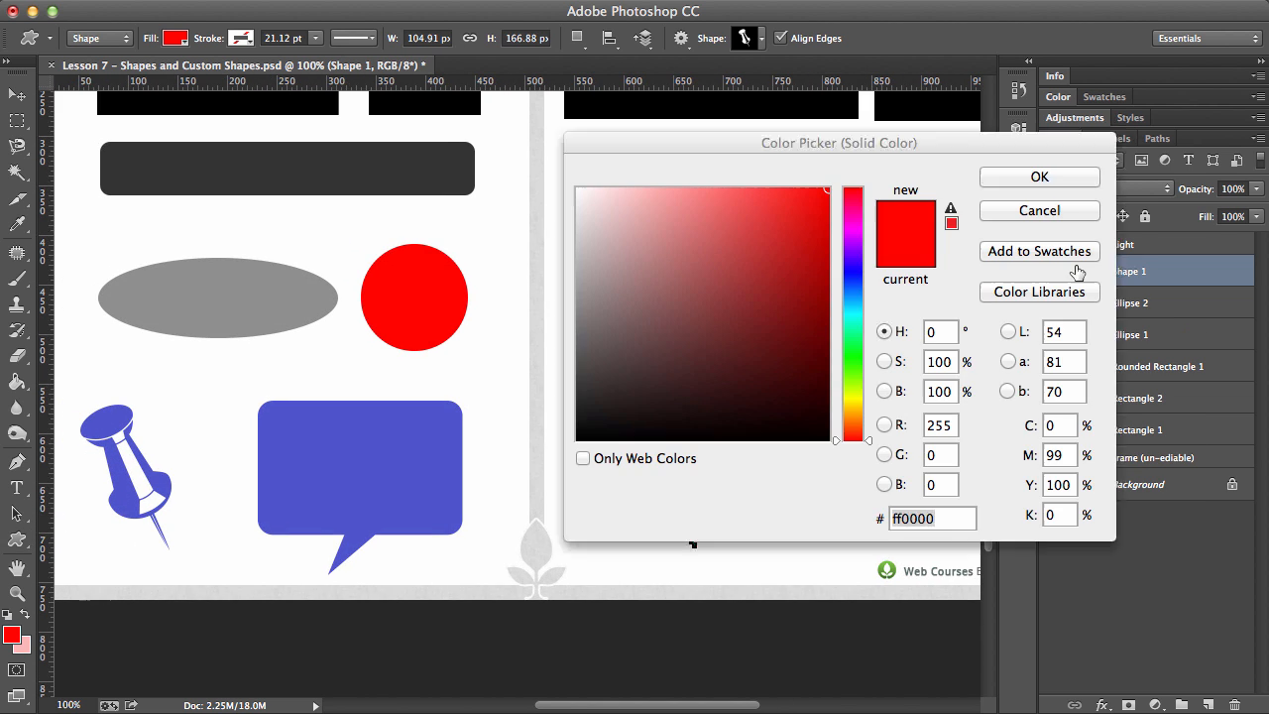
left_click(111, 432)
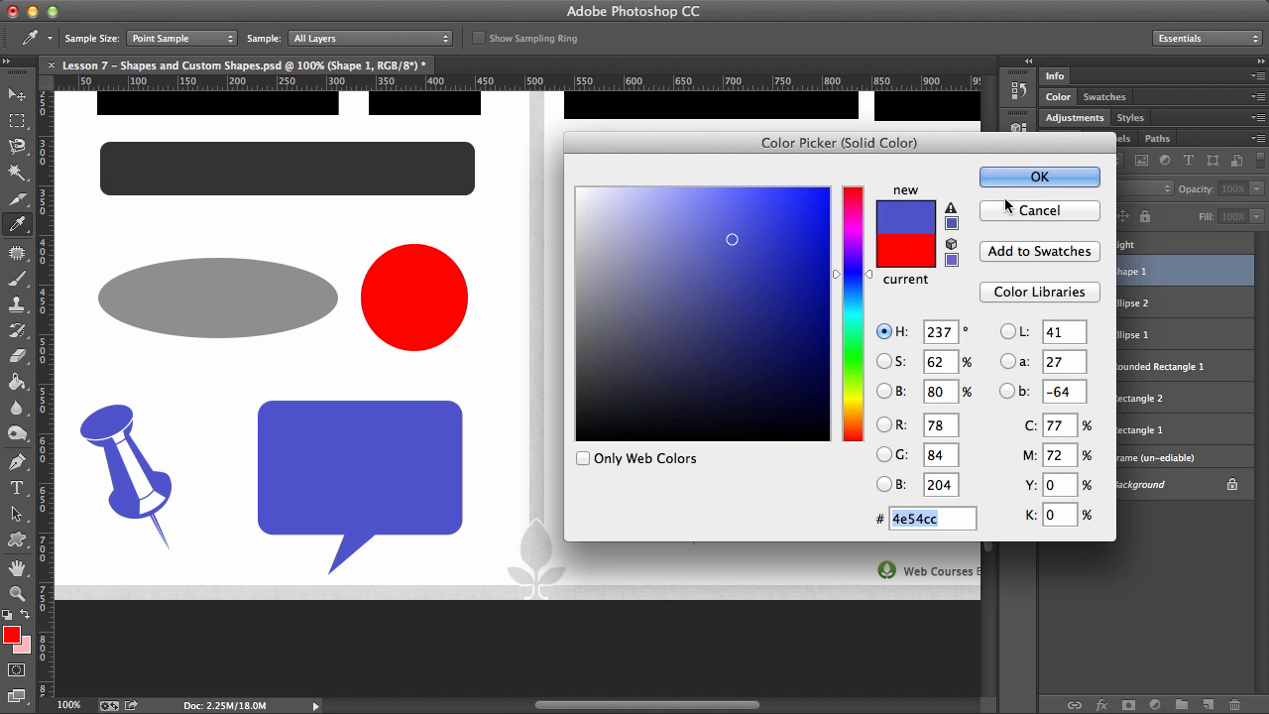
left_click(1029, 178)
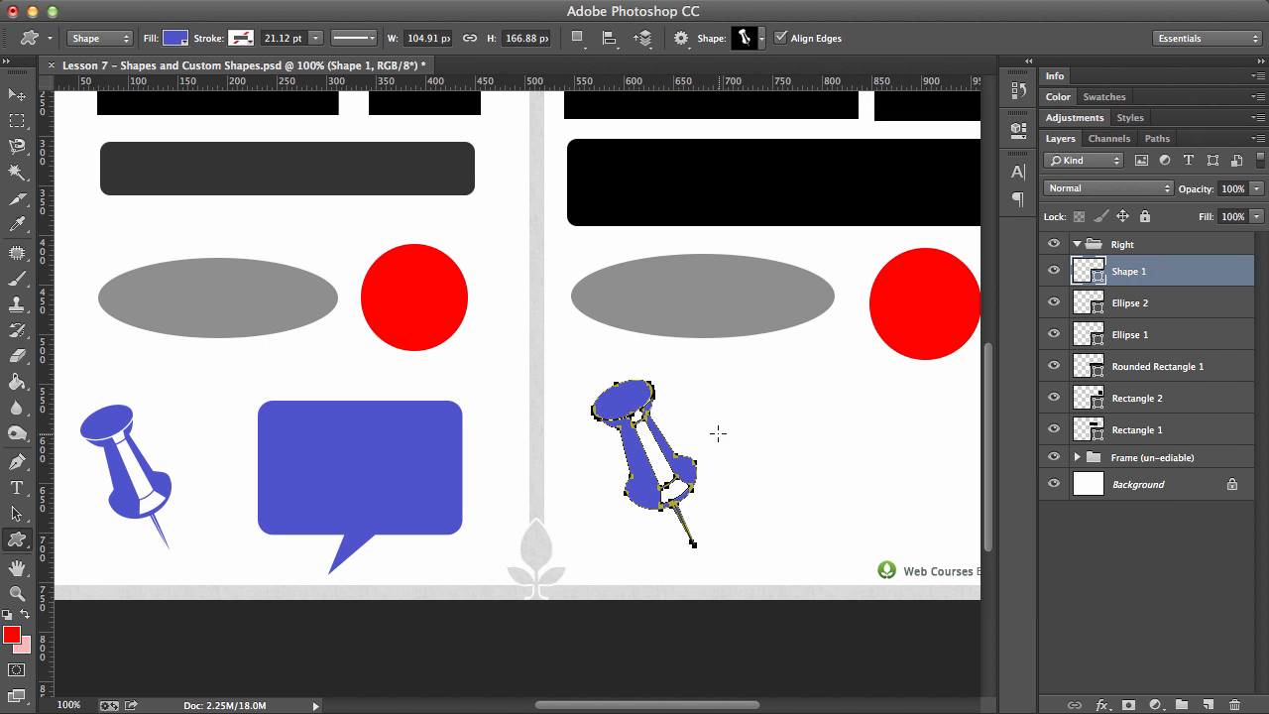
Draw a Talk 10 speech bubble custom shape about 201 by 171 px beside the pushpin, below the red circle
left_click_drag(750, 442, 633, 434)
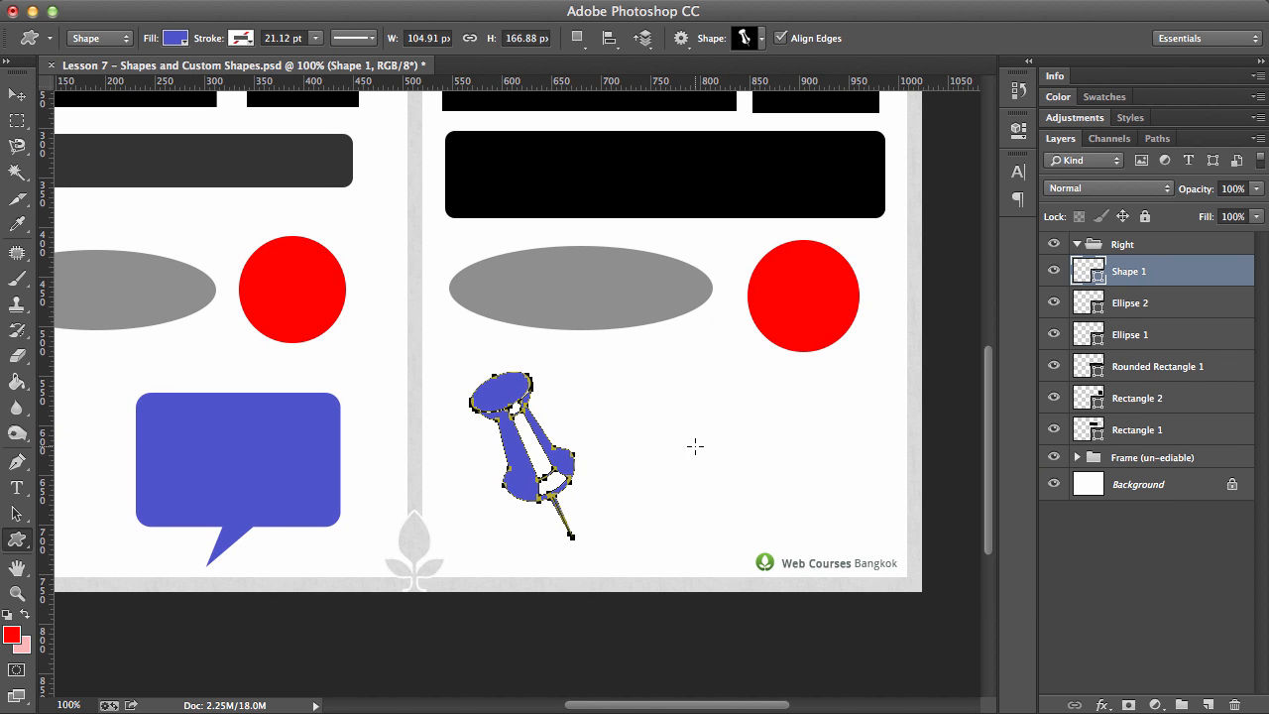
left_click(762, 39)
scroll(776, 170, "down", 10)
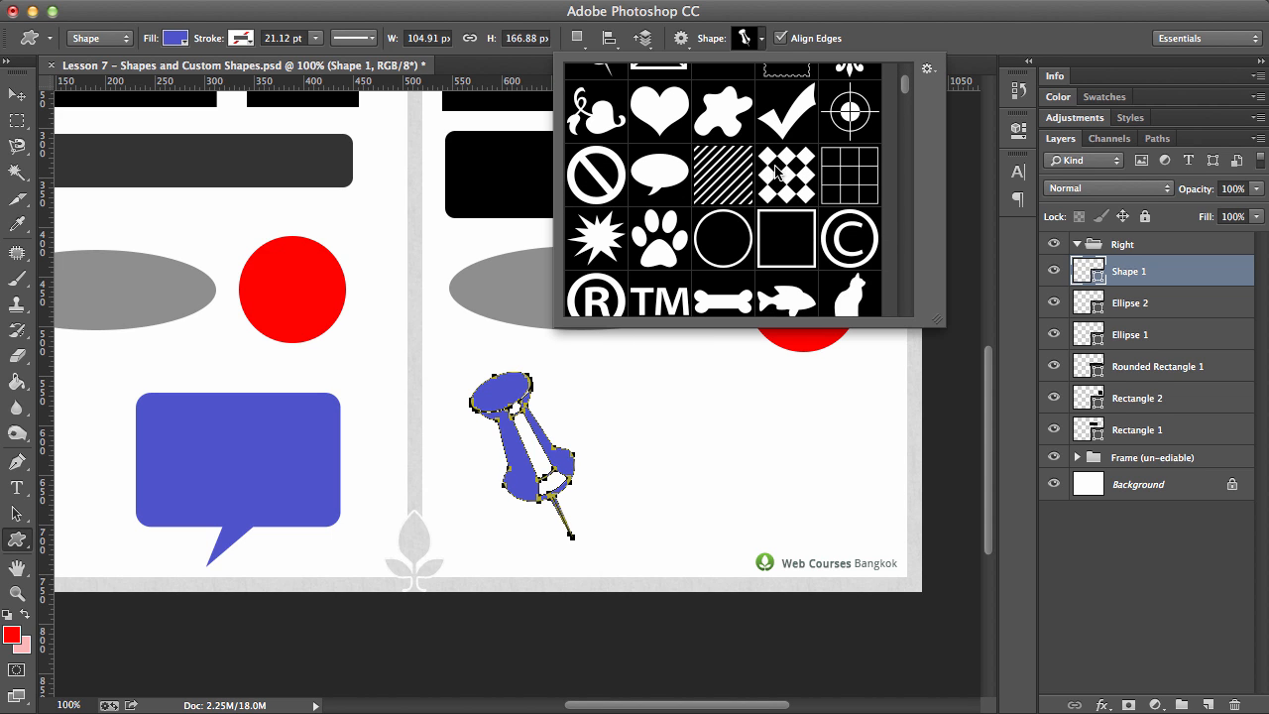
scroll(776, 170, "down", 10)
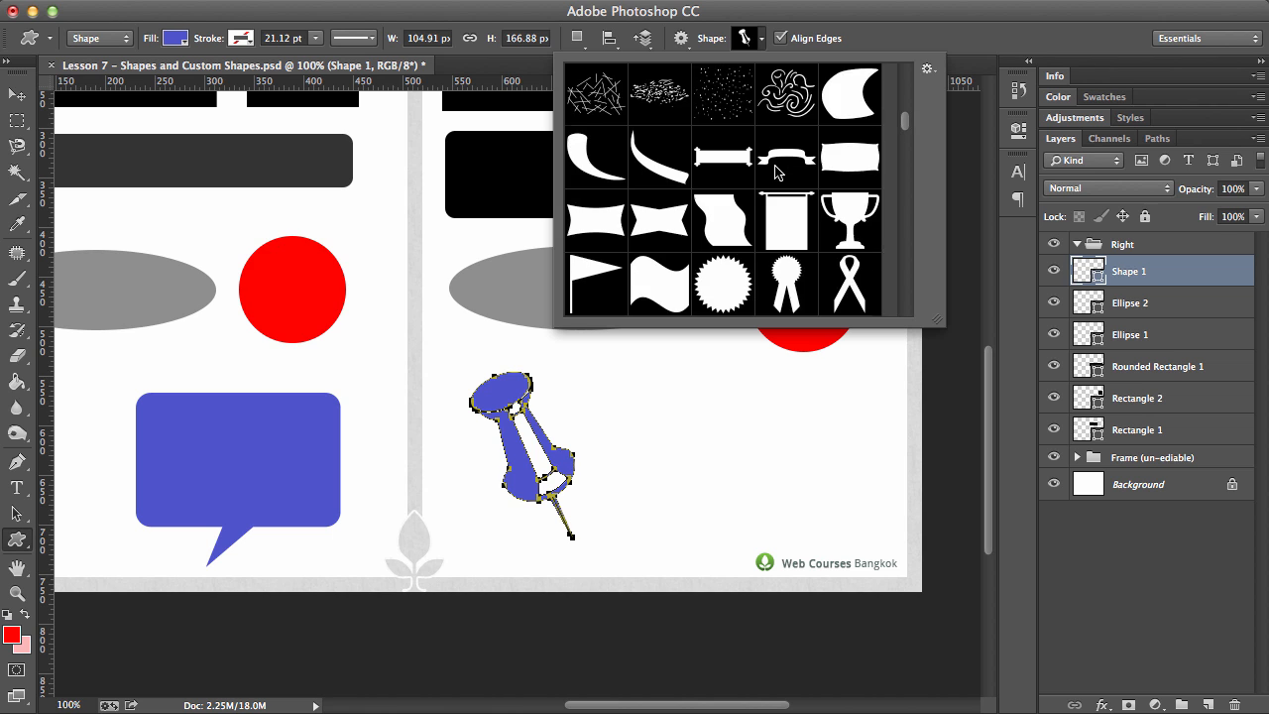
scroll(777, 170, "down", 10)
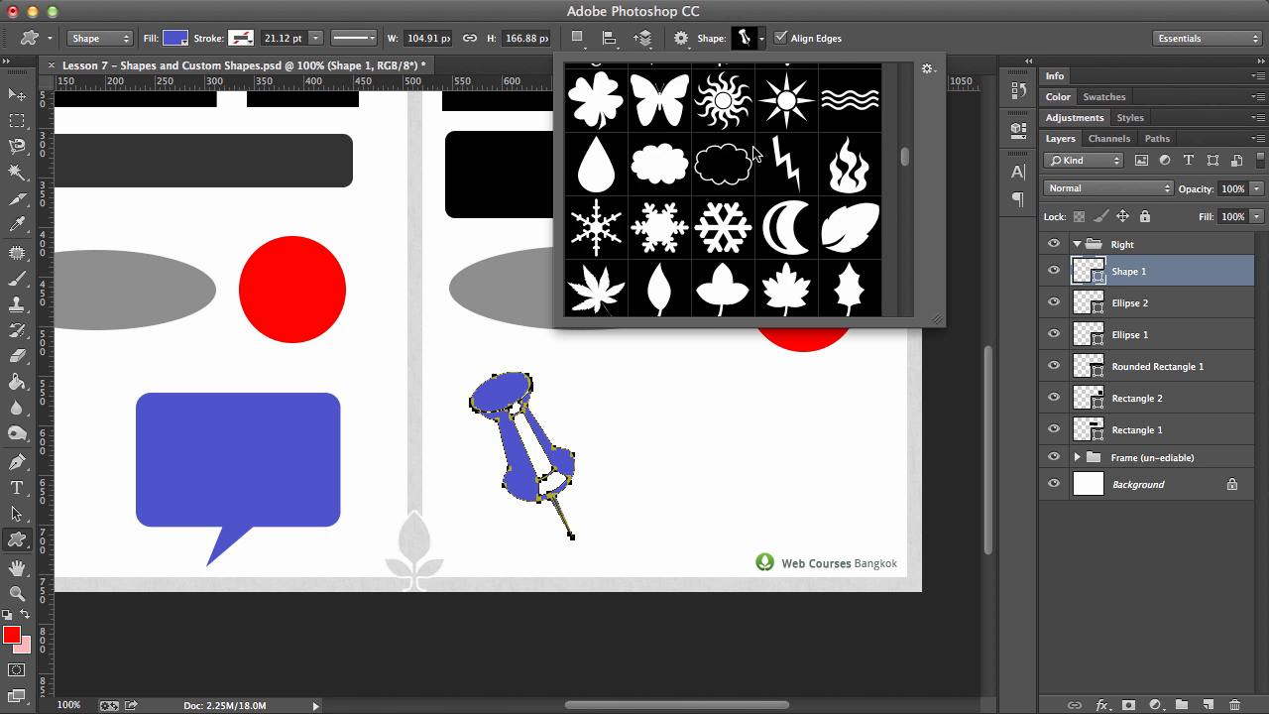
scroll(753, 153, "down", 10)
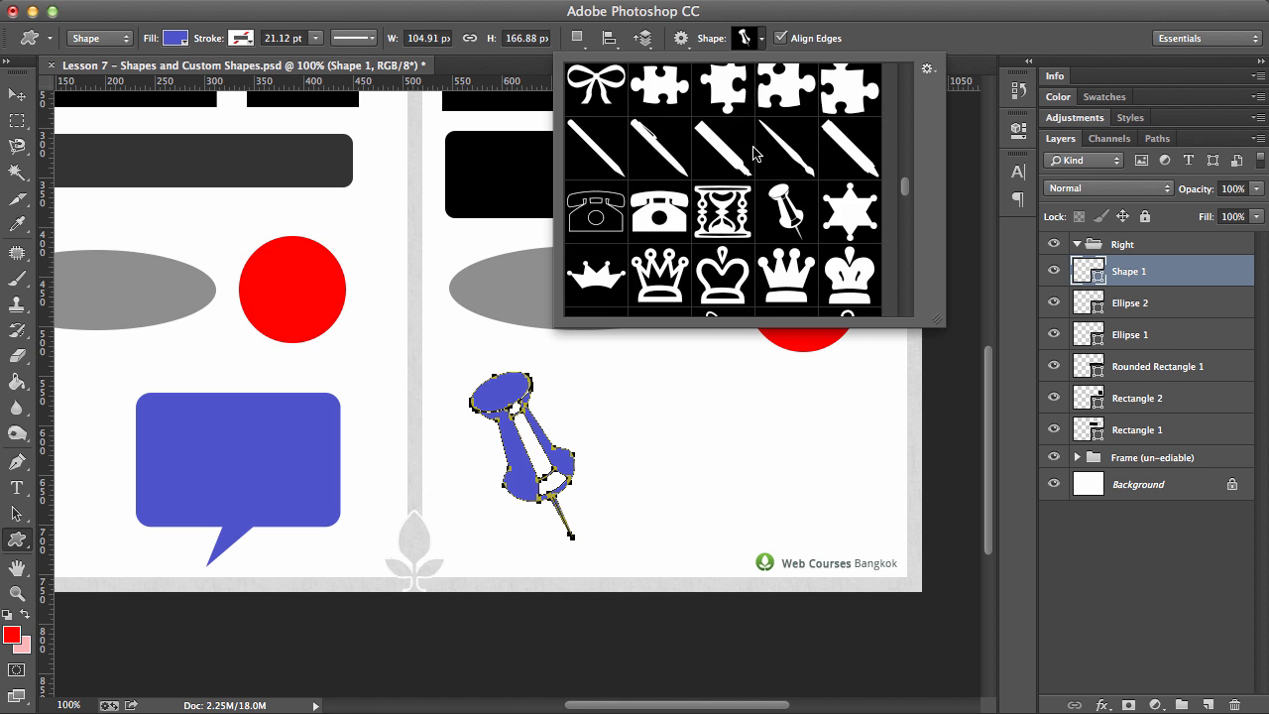
scroll(754, 153, "down", 10)
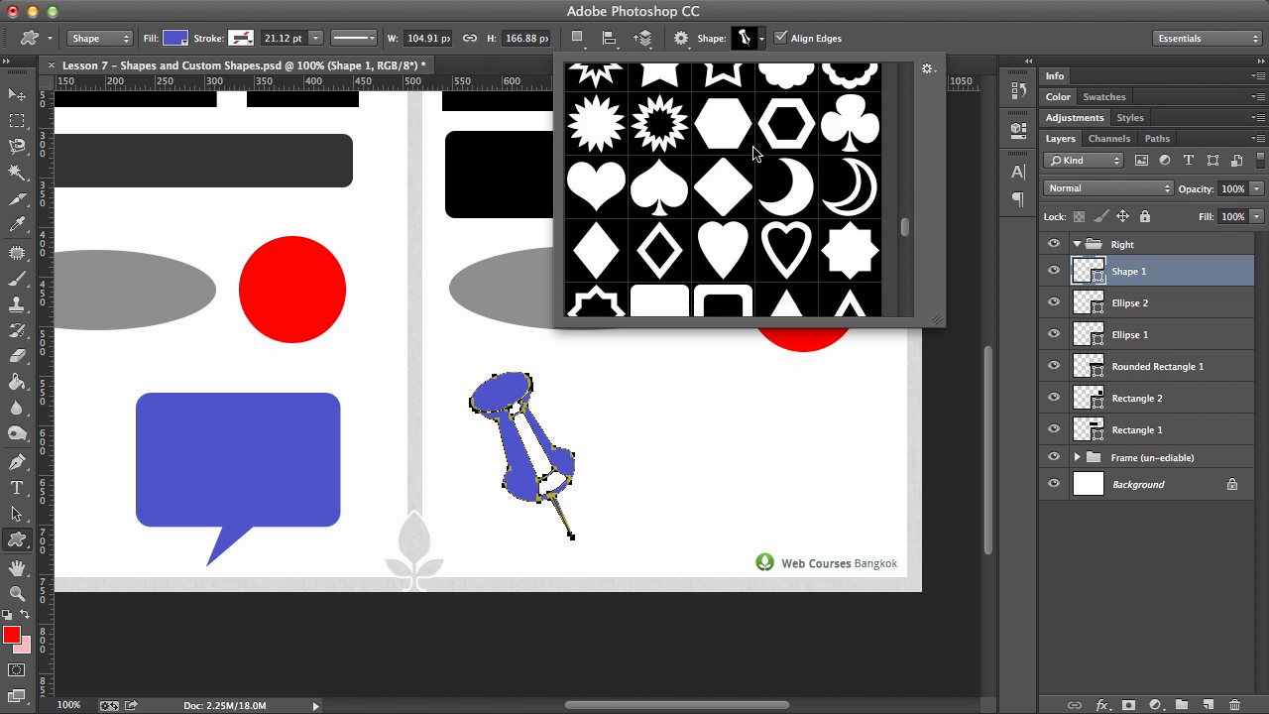
scroll(753, 154, "down", 10)
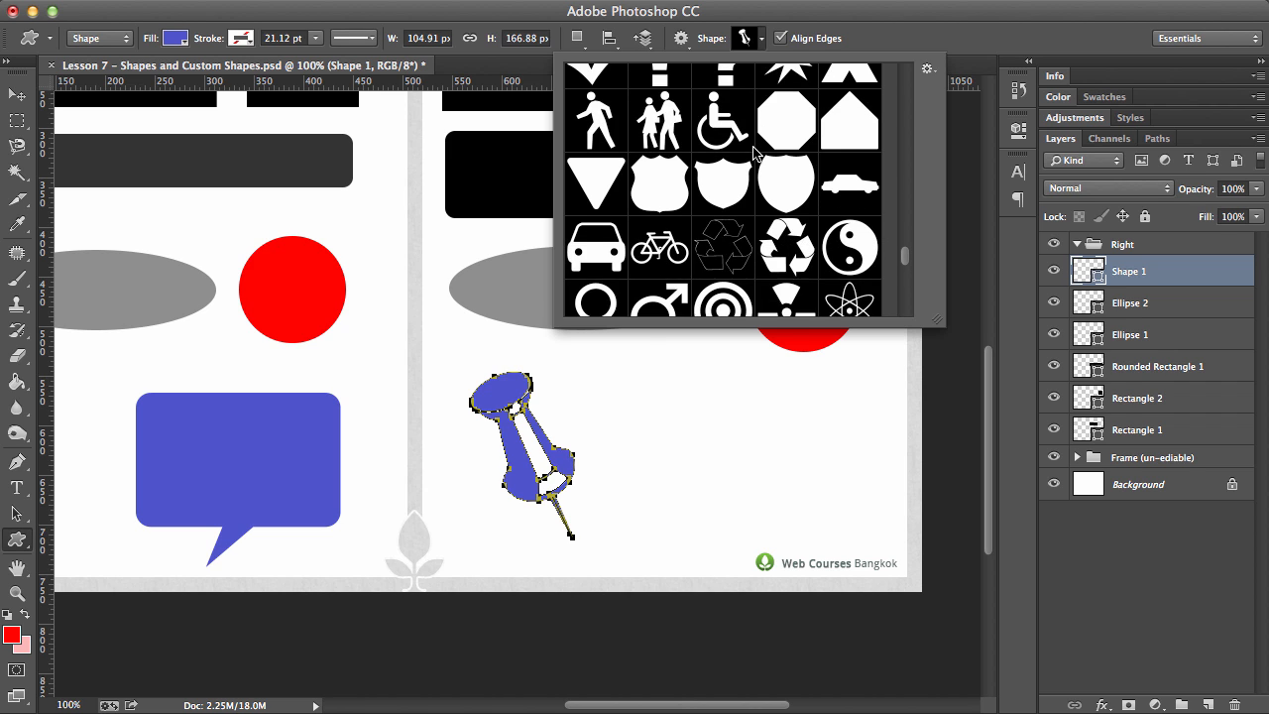
scroll(754, 159, "down", 3)
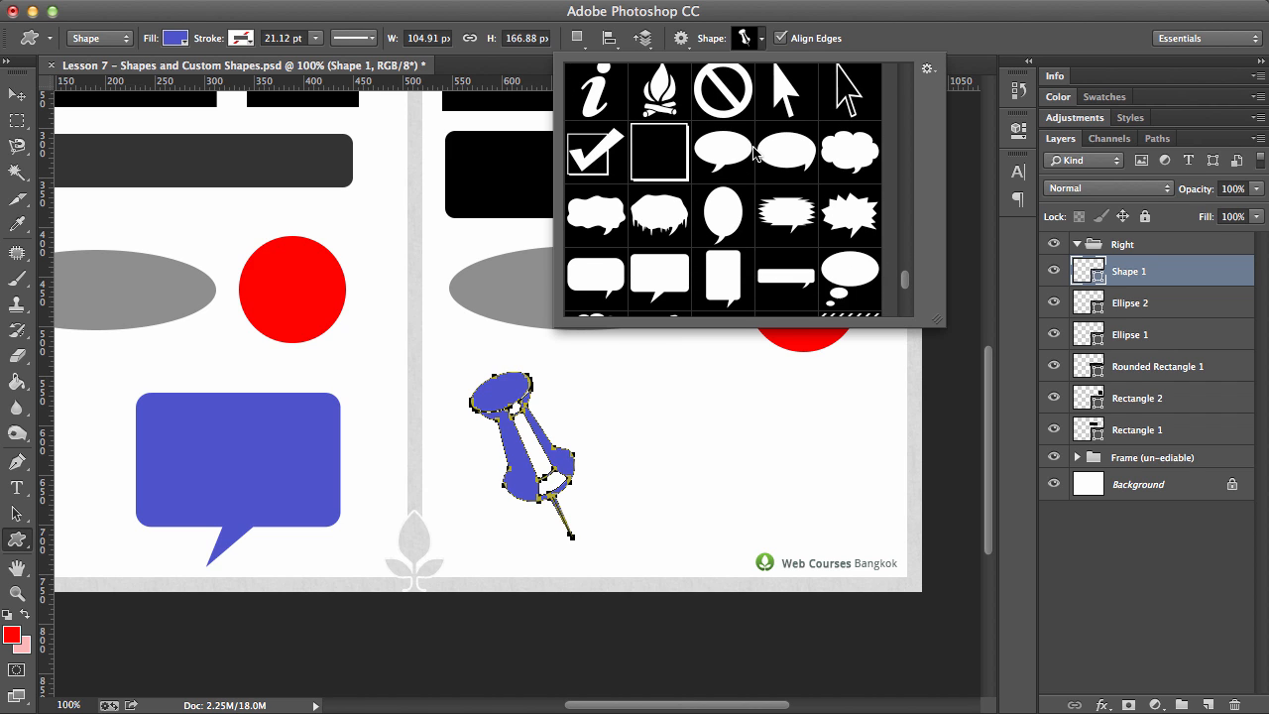
left_click(657, 274)
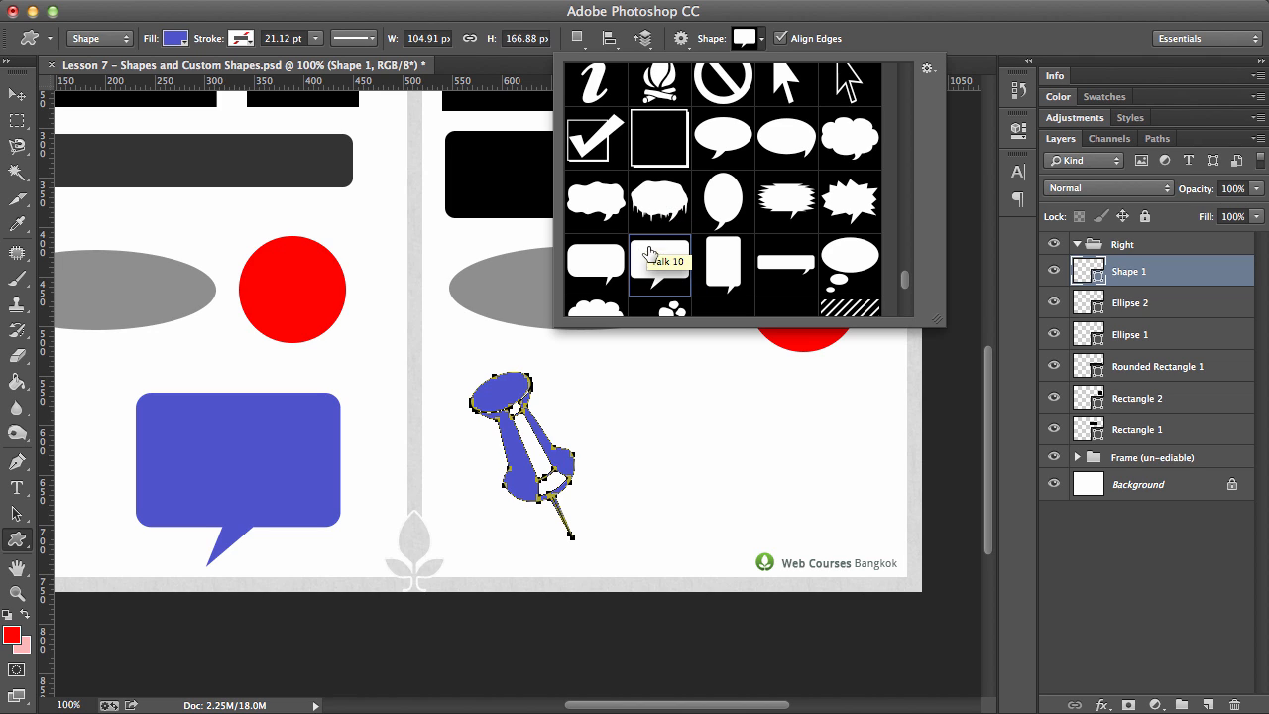
left_click(659, 367)
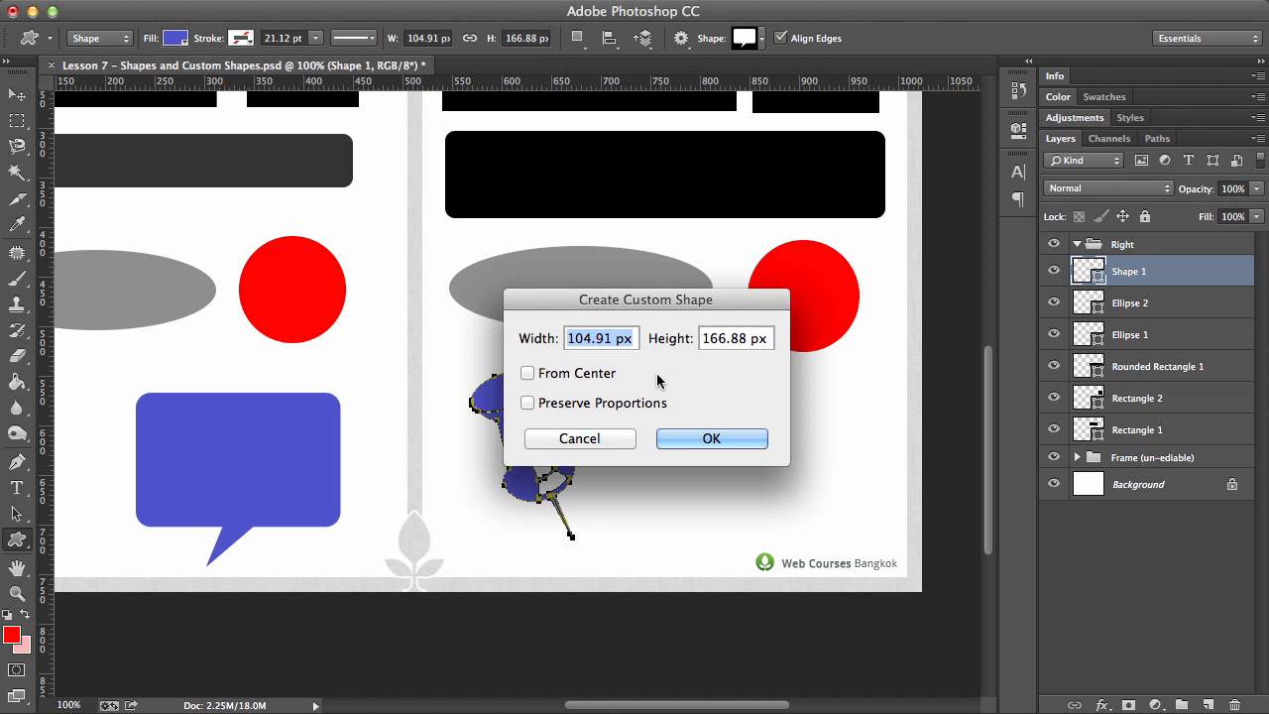
left_click(594, 439)
left_click_drag(661, 363, 888, 532)
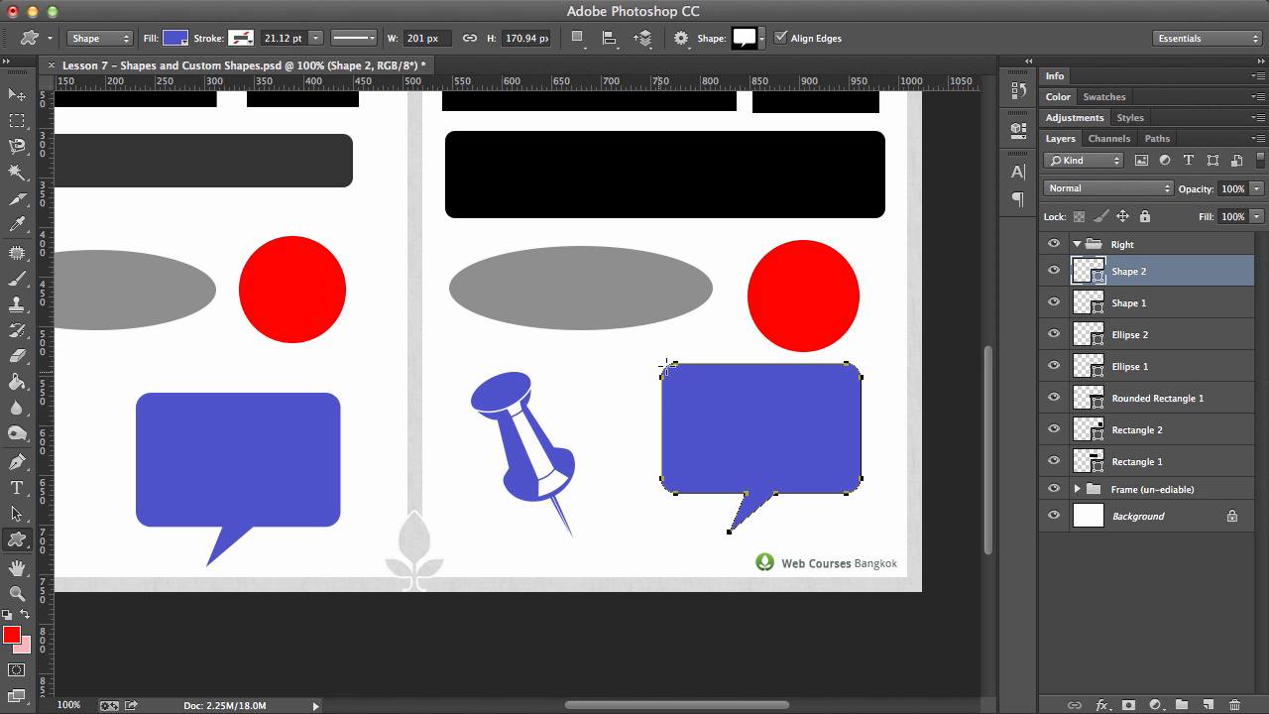
Select the pushpin, red circle and grey oval layers in turn to check which shape each layer holds
left_click(1106, 305)
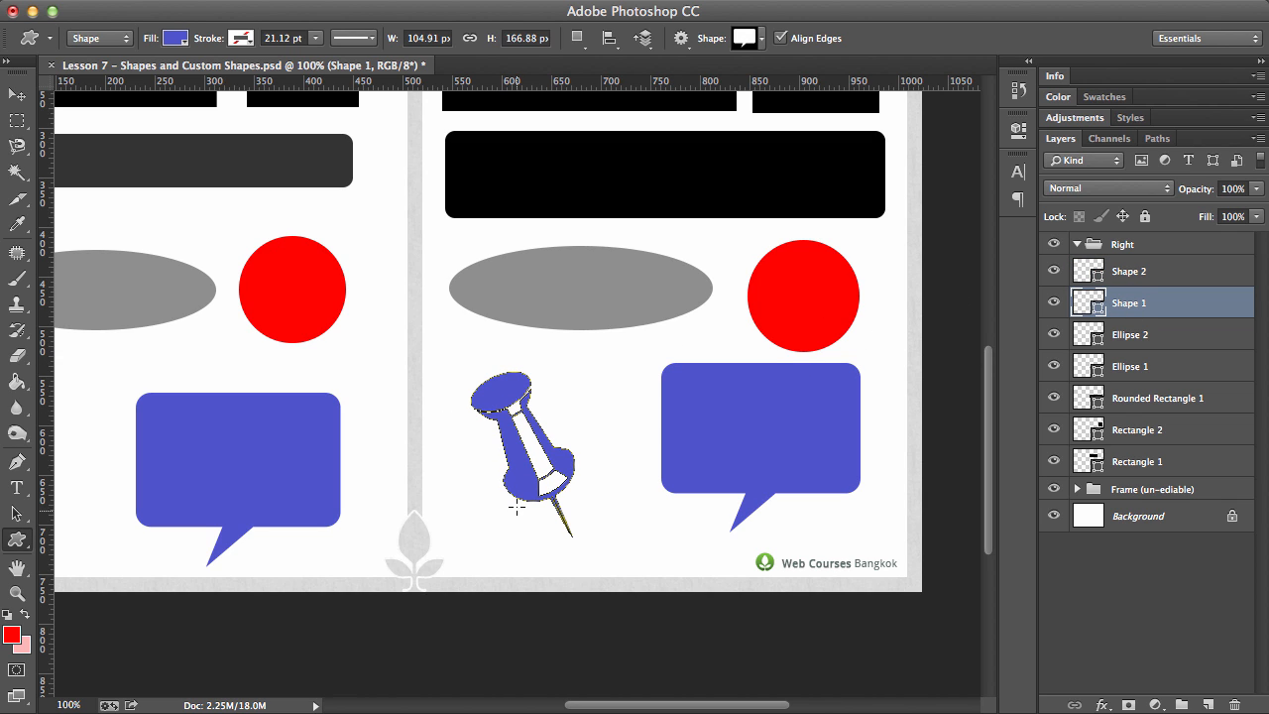
left_click(1152, 336)
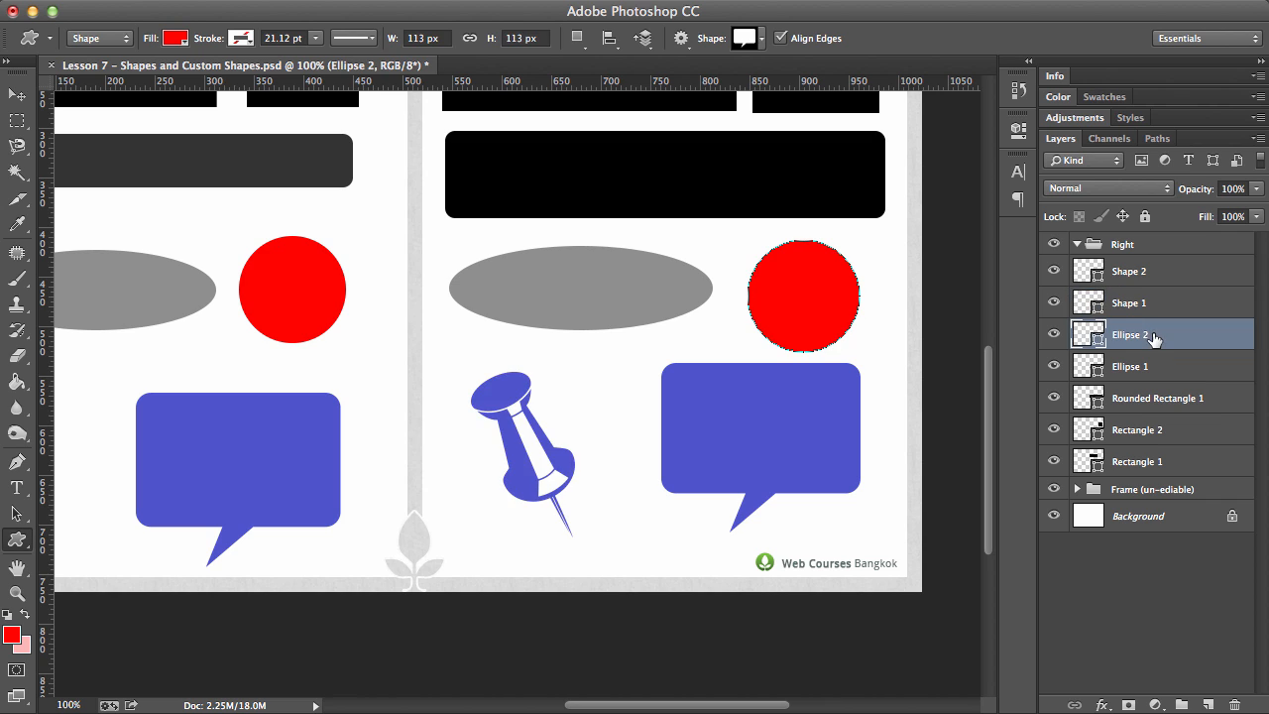
left_click(1087, 369)
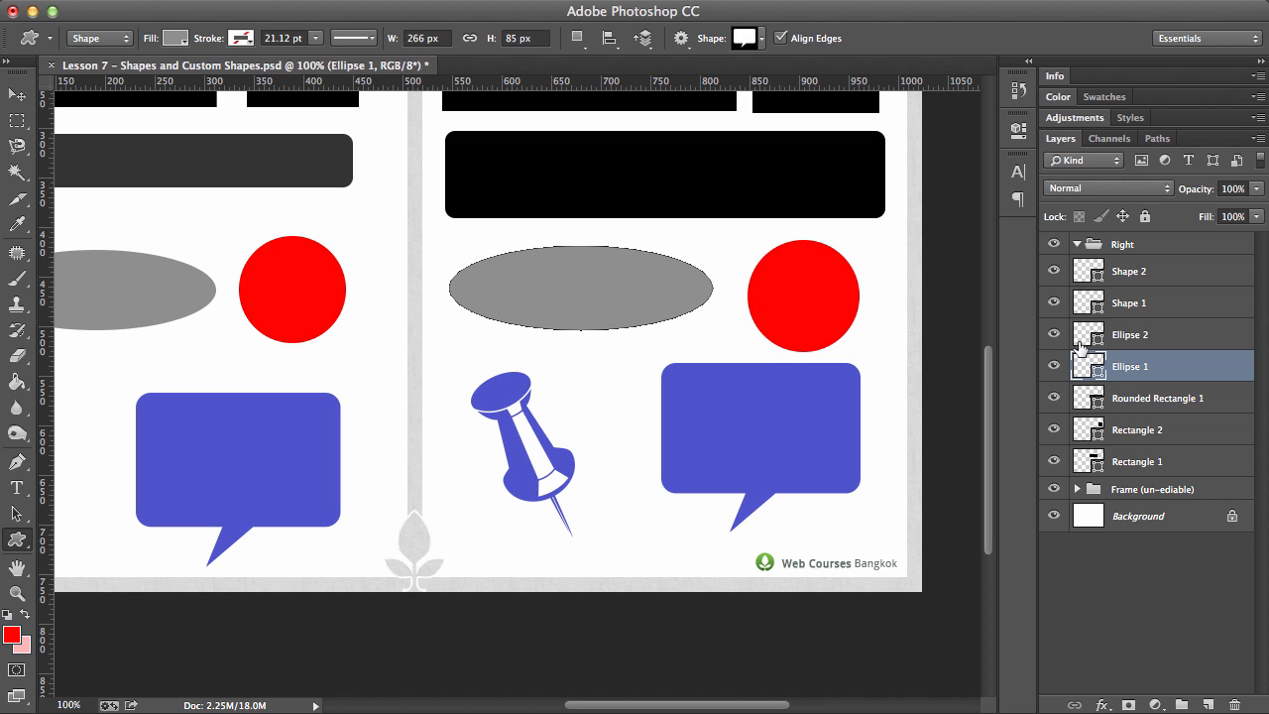
Scale the red circle on the right-hand page proportionally to about 96% with Free Transform
left_click(1085, 333)
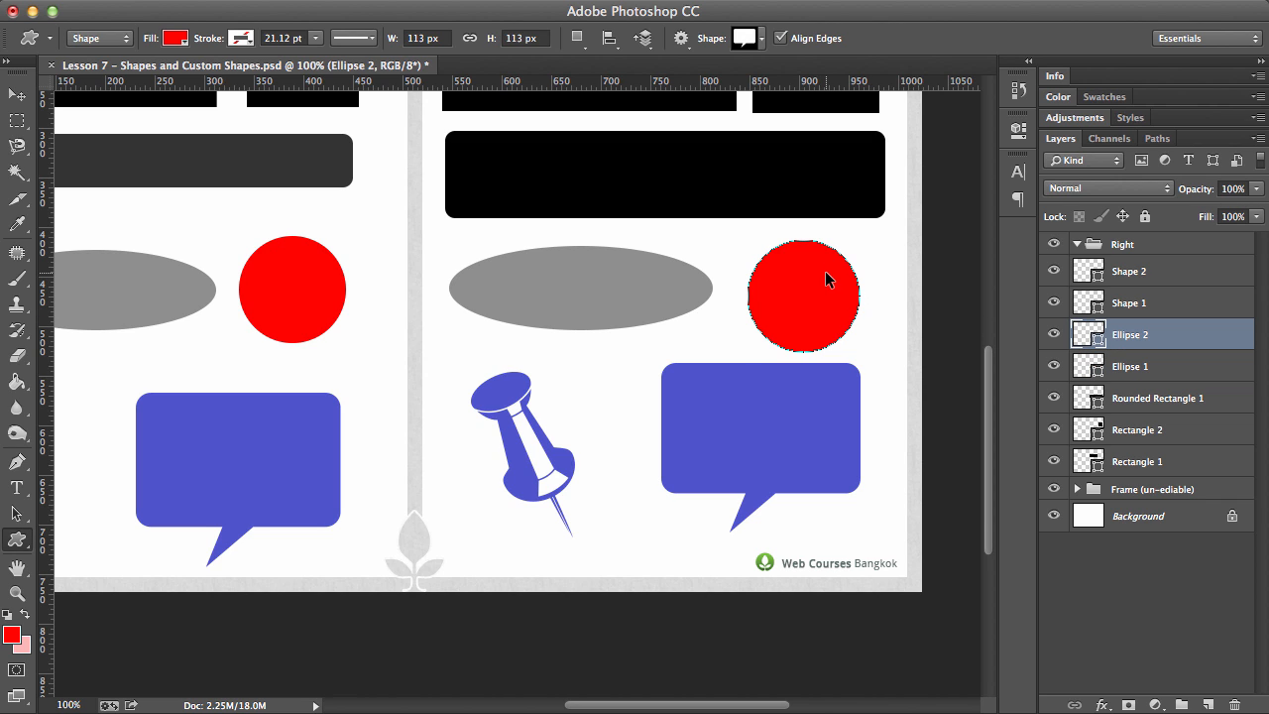
key("ctrl+t")
mouse_move(738, 347)
left_mouse_down()
mouse_move(644, 402)
mouse_move(726, 325)
left_mouse_up()
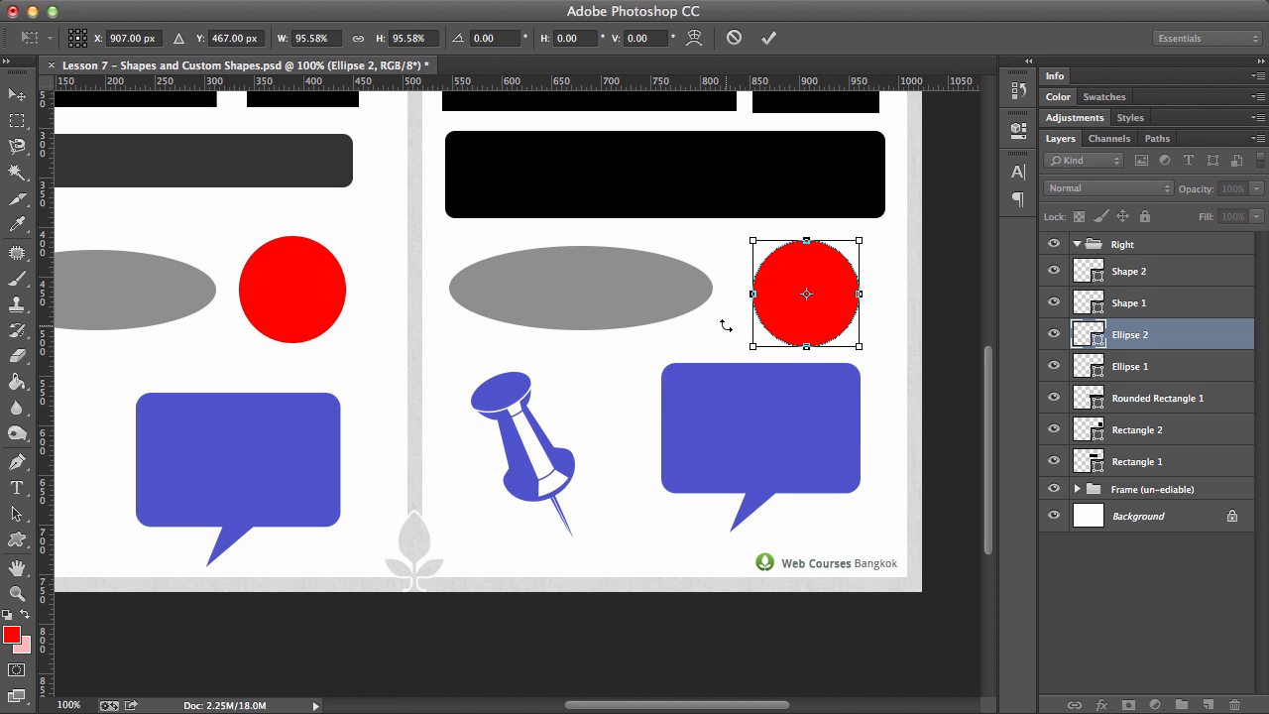